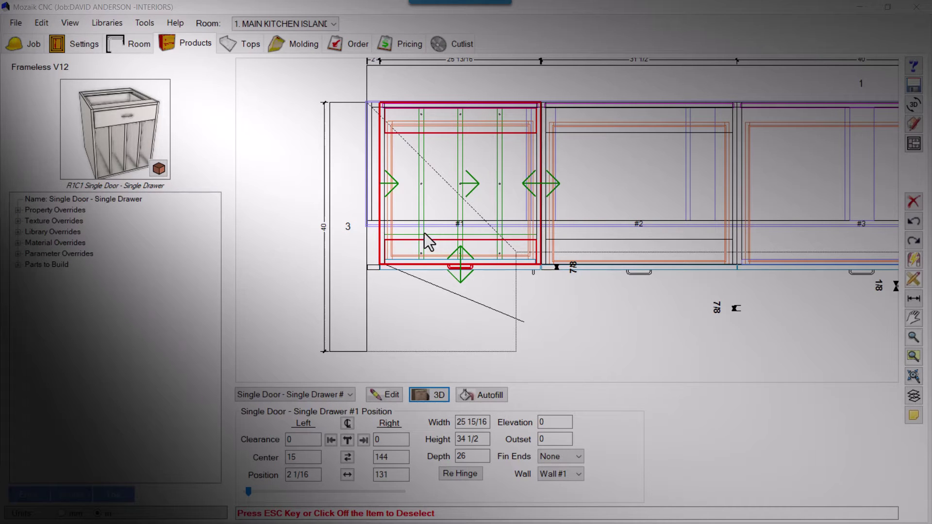
# - Orbit the single door–single drawer base cabinet in the 3D Product Viewer to inspect it
pyautogui.moveTo(101, 147); pyautogui.dragTo(124, 115)
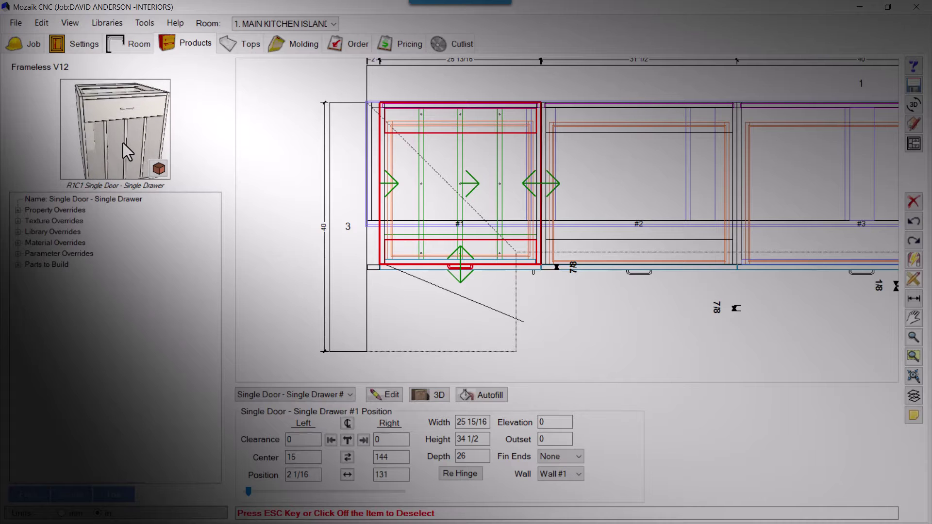
pyautogui.click(426, 399)
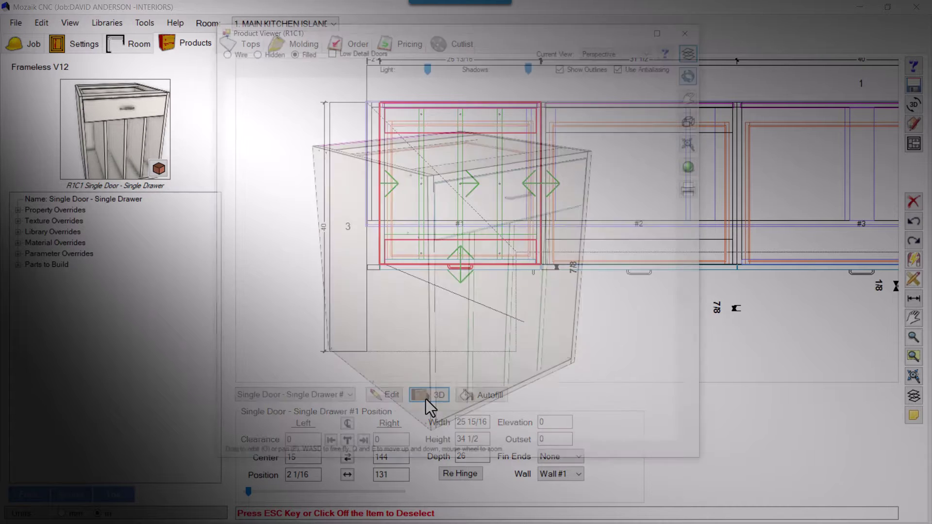
pyautogui.moveTo(496, 243); pyautogui.dragTo(443, 211)
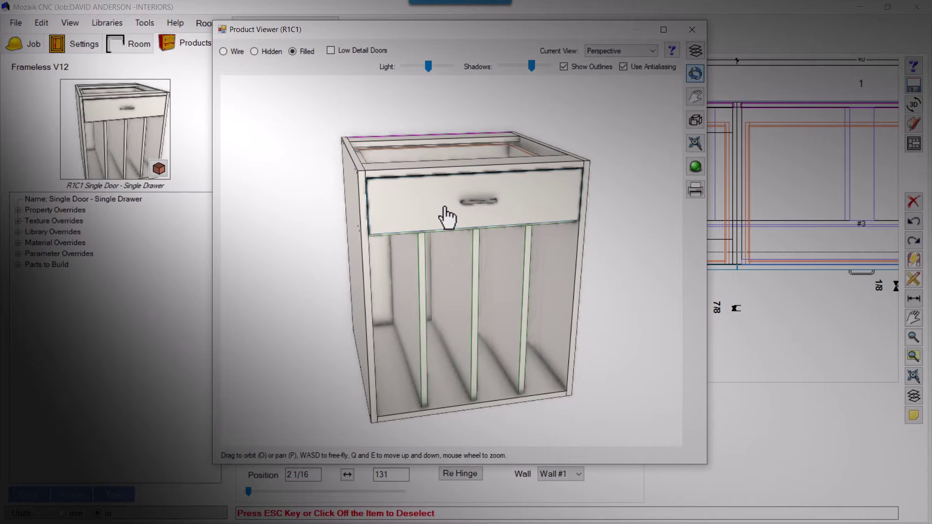
pyautogui.moveTo(421, 286); pyautogui.dragTo(473, 289)
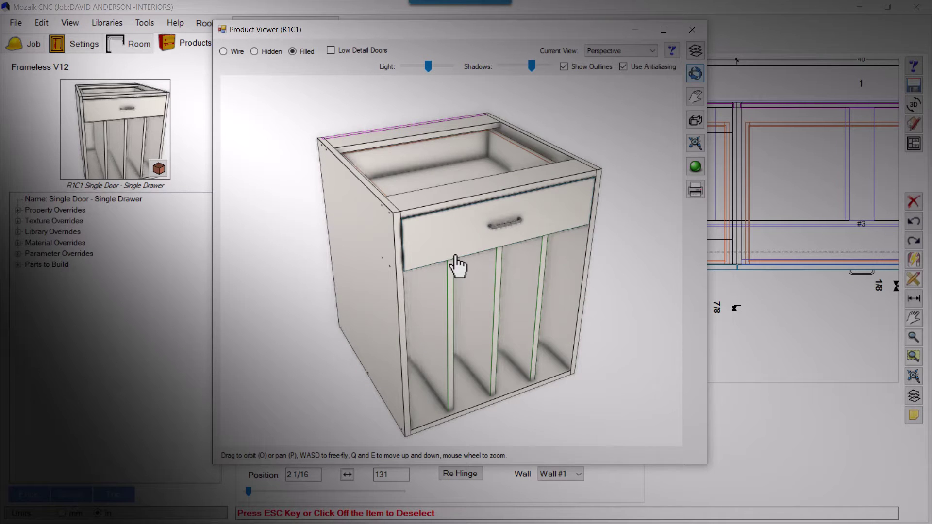
pyautogui.moveTo(458, 265); pyautogui.dragTo(478, 231)
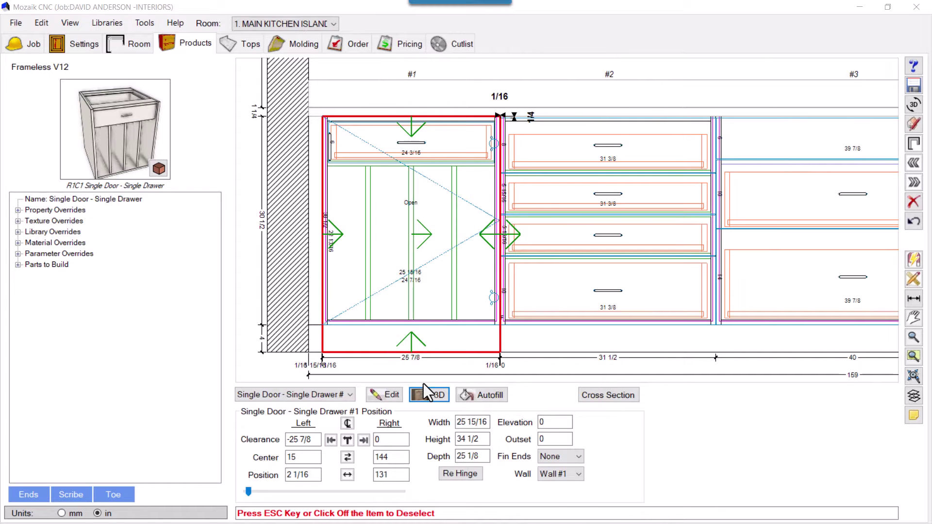
# - Toggle the cabinet's face style to Frameless and back to Frameless Inset, then preview it in 3D
pyautogui.click(390, 400)
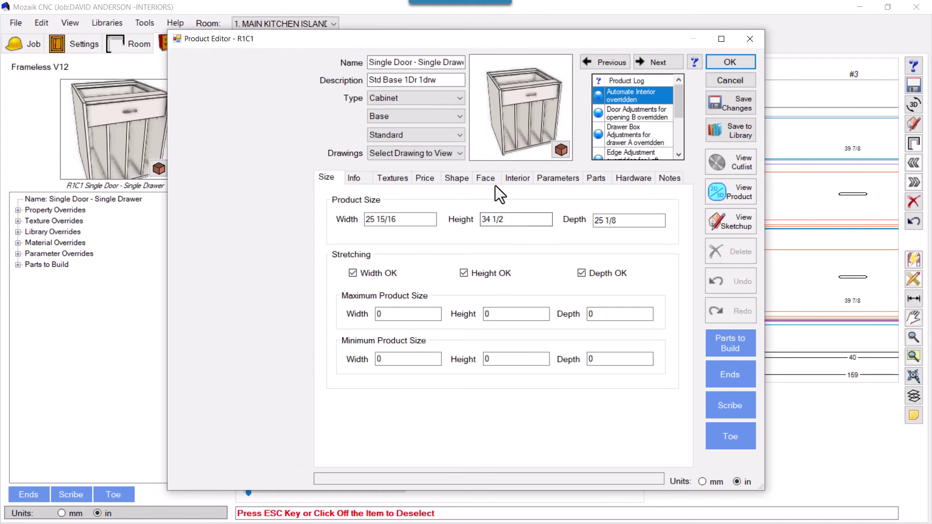
pyautogui.click(484, 179)
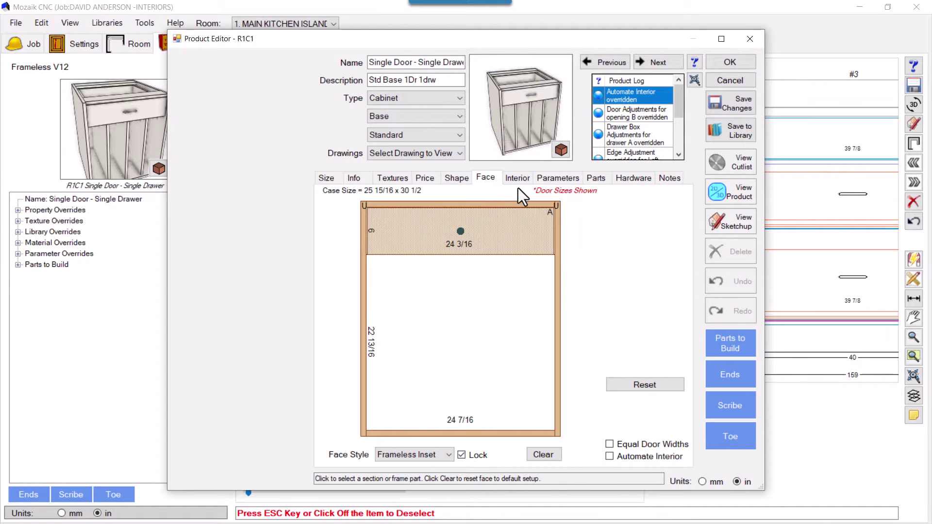
pyautogui.click(451, 459)
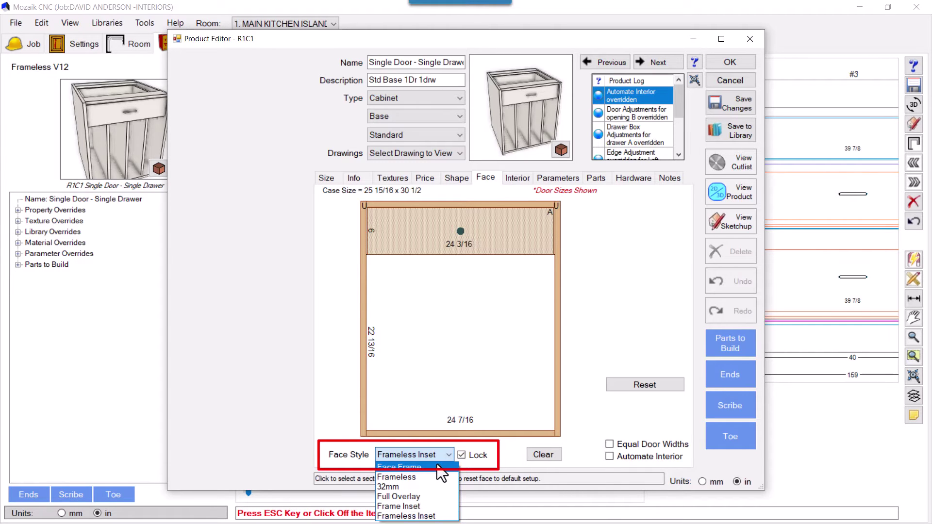
pyautogui.click(418, 476)
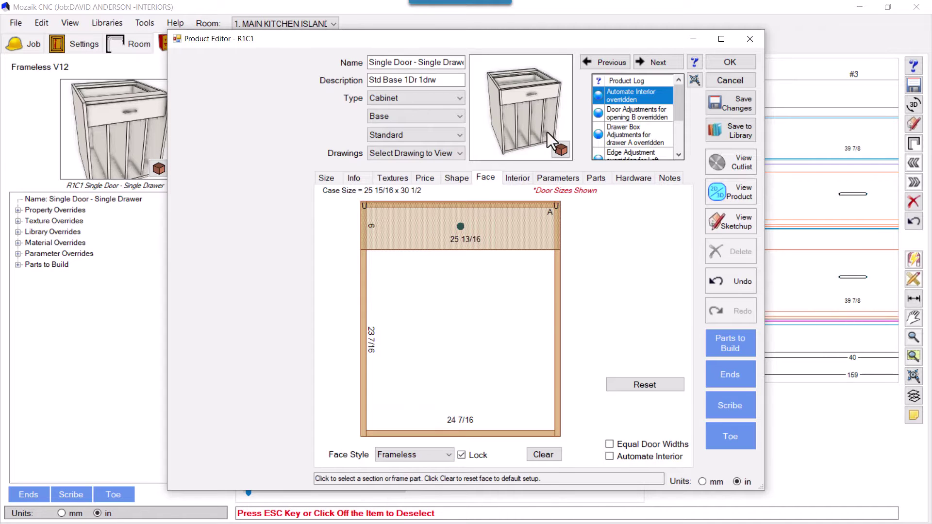
pyautogui.click(403, 458)
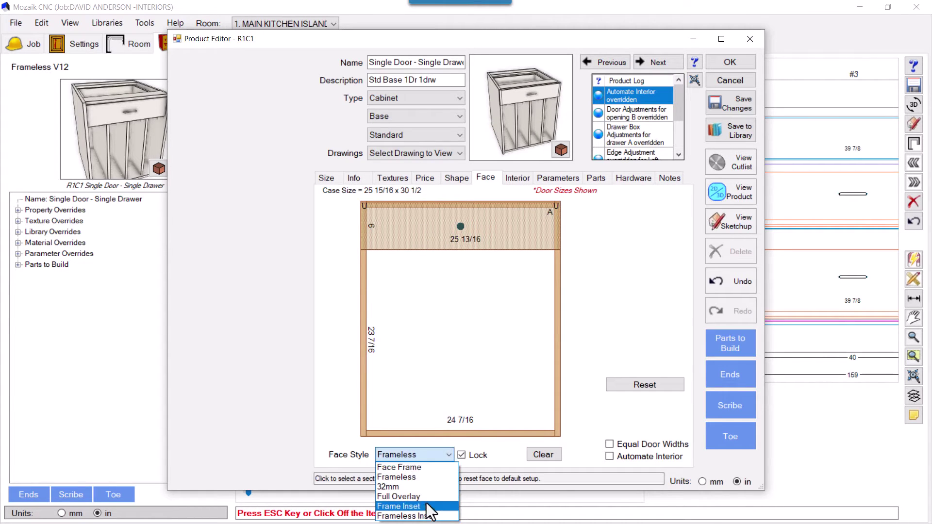
pyautogui.click(433, 517)
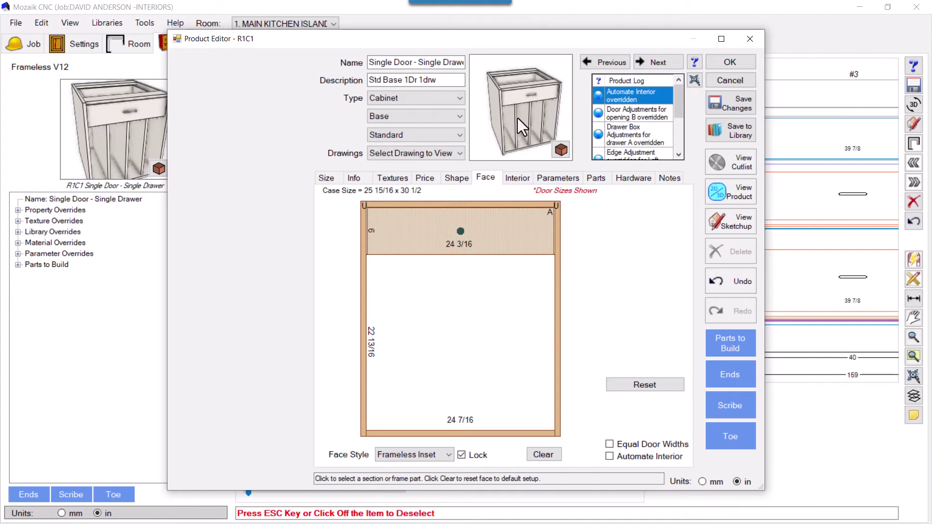
pyautogui.click(722, 199)
# - Reposition and orbit the 3D viewer, then change the cabinet's face style to Frameless
pyautogui.moveTo(339, 228)
pyautogui.mouseDown()
pyautogui.moveTo(333, 279)
pyautogui.moveTo(357, 286)
pyautogui.mouseUp()
pyautogui.doubleClick(666, 38)
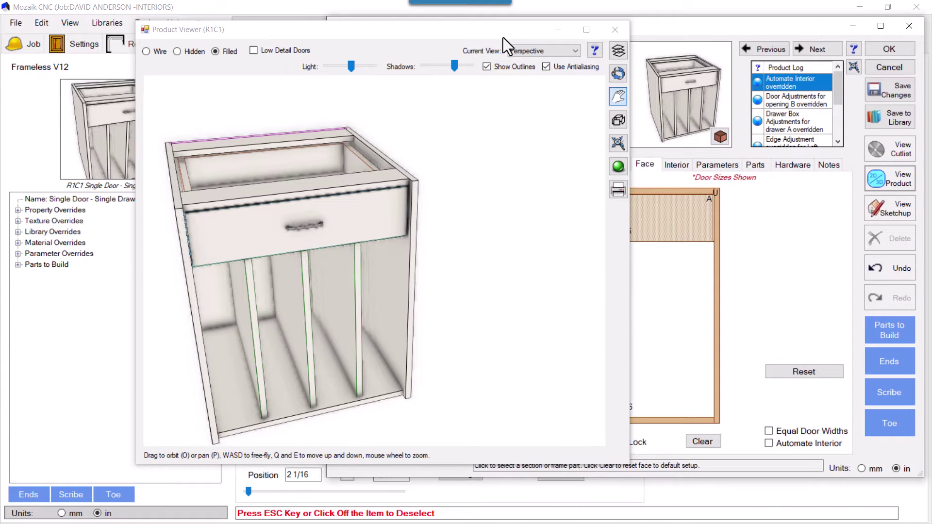
pyautogui.moveTo(504, 37); pyautogui.dragTo(391, 61)
pyautogui.click(508, 98)
pyautogui.moveTo(248, 314)
pyautogui.mouseDown()
pyautogui.moveTo(217, 308)
pyautogui.moveTo(223, 271)
pyautogui.mouseUp()
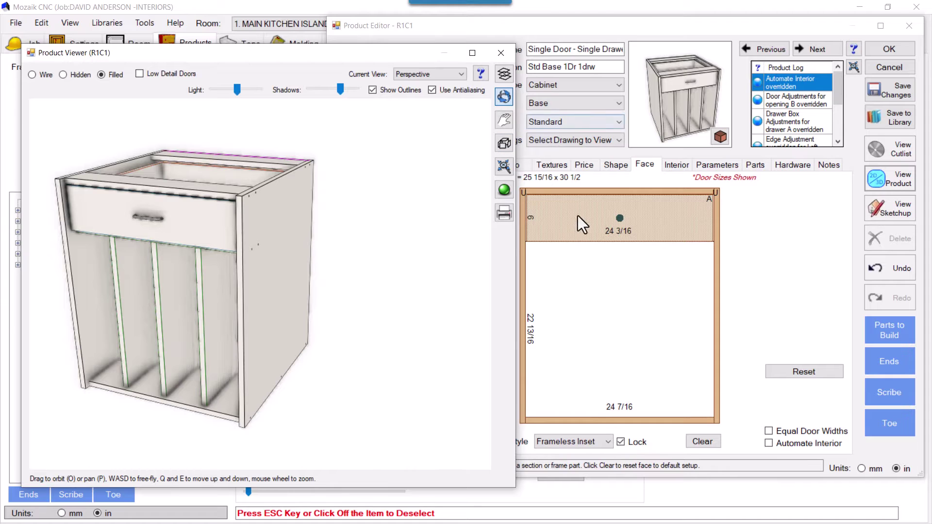
pyautogui.click(552, 442)
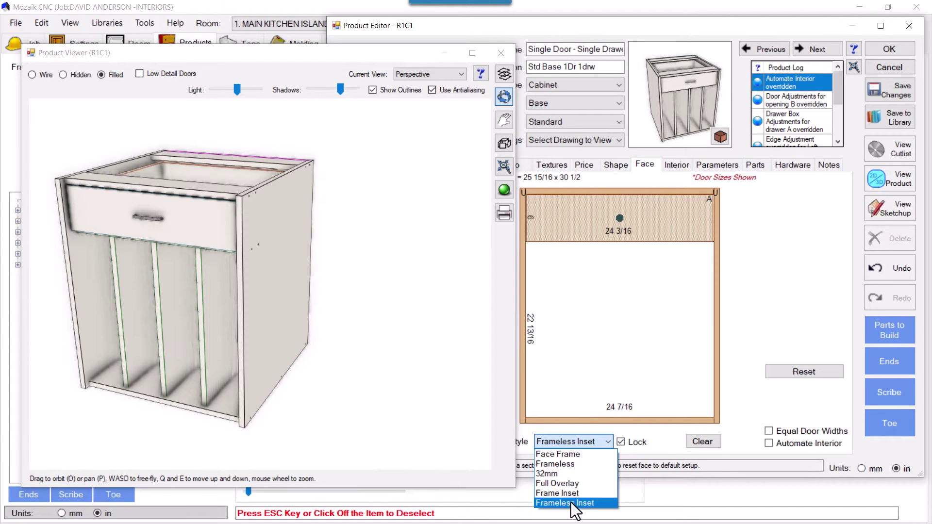
pyautogui.click(558, 465)
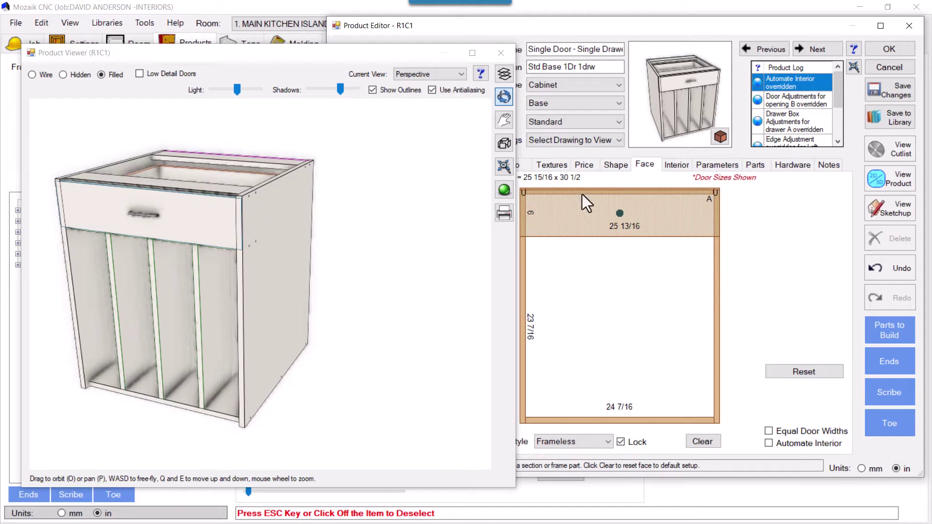
# - Set the left end panel's 7/8 edge adjustment to 0
pyautogui.click(614, 166)
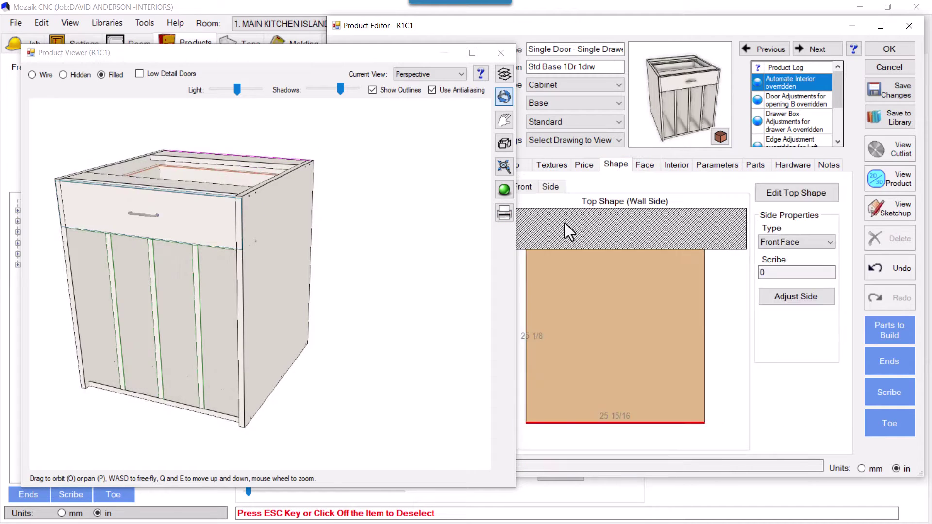
pyautogui.click(527, 280)
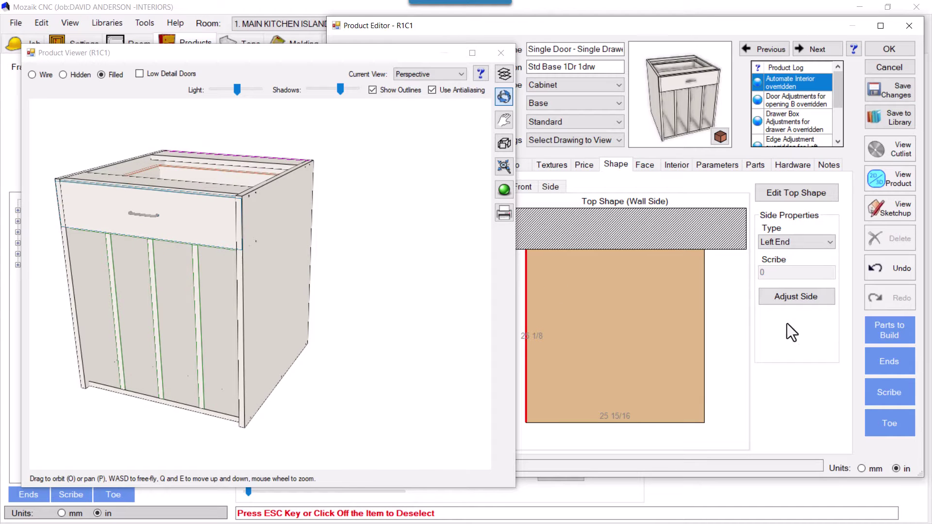
pyautogui.click(774, 296)
pyautogui.write('0')
pyautogui.click(719, 154)
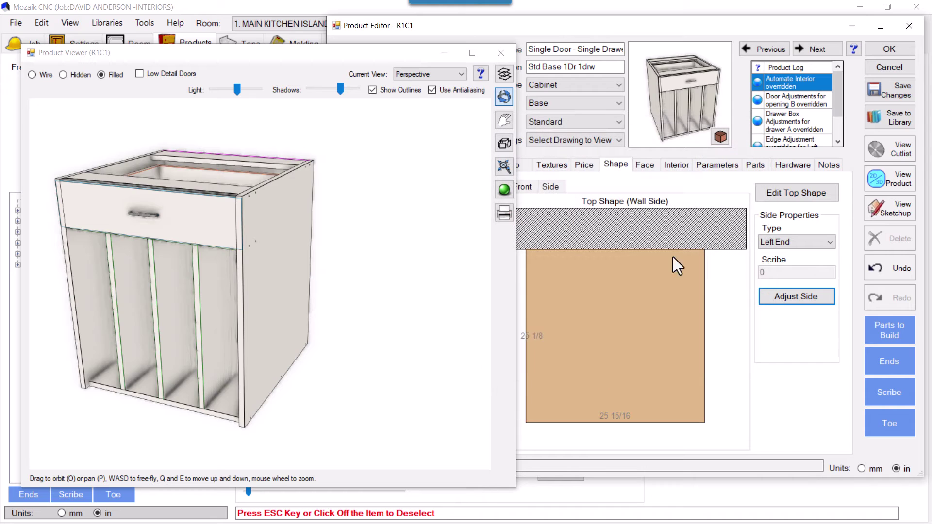
# - Set the right end panel's 7/8 edge adjustment to 0 and orbit to check the case
pyautogui.click(705, 305)
pyautogui.click(776, 297)
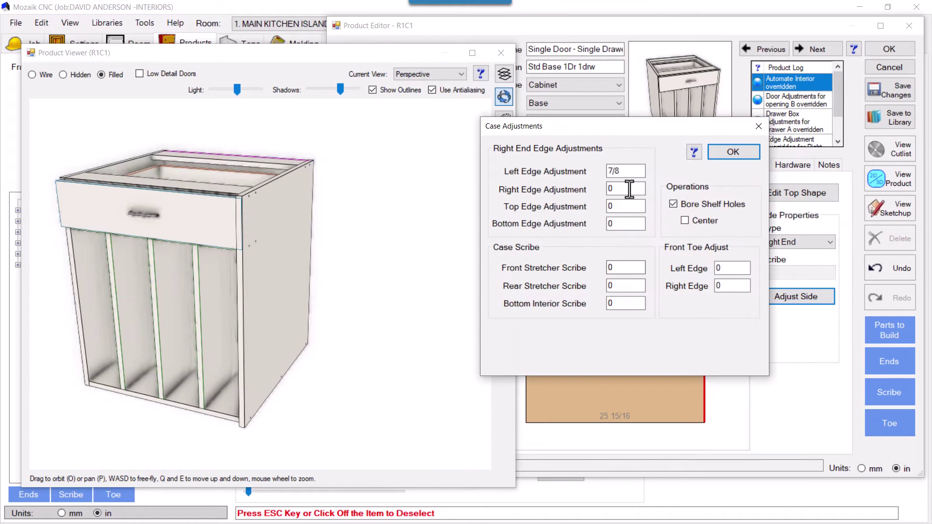
pyautogui.write('0')
pyautogui.click(722, 153)
pyautogui.scroll(3, 313, 276)
pyautogui.moveTo(313, 291)
pyautogui.mouseDown()
pyautogui.moveTo(360, 296)
pyautogui.moveTo(177, 290)
pyautogui.mouseUp()
pyautogui.scroll(1, 146, 288)
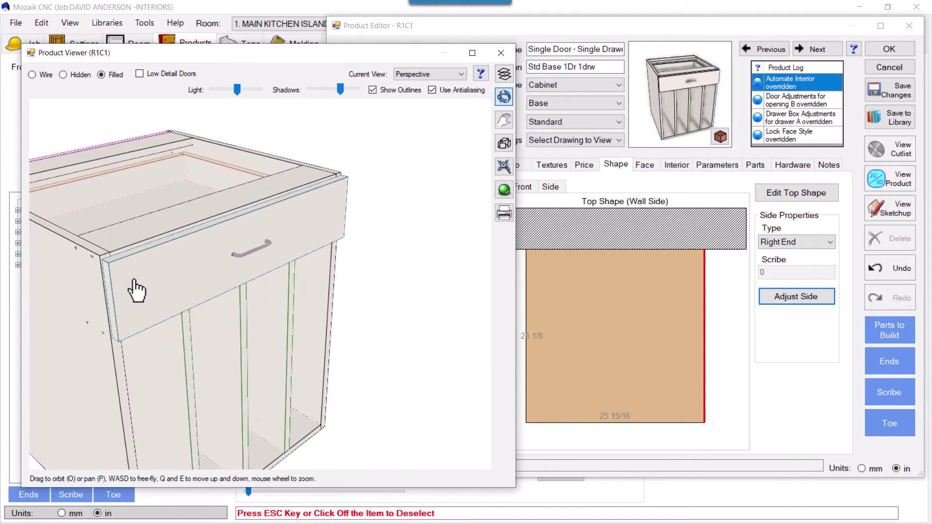
pyautogui.scroll(1, 130, 288)
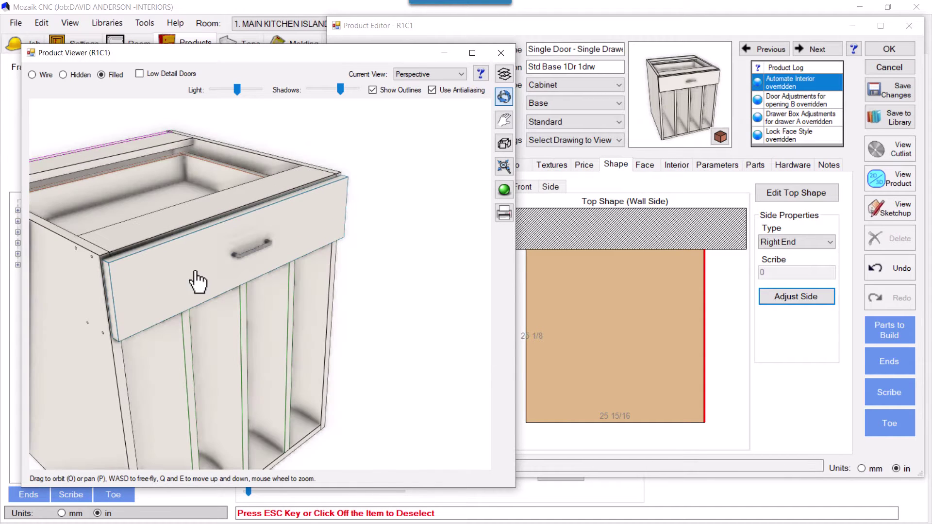
# - Switch the drawer's face style to Frameless Inset and orbit the viewer to check the right end
pyautogui.click(643, 168)
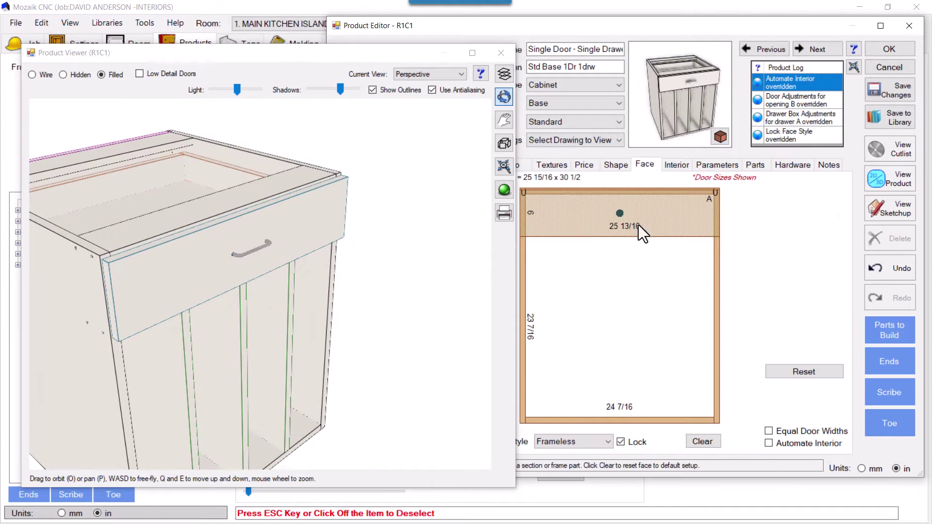
pyautogui.click(623, 213)
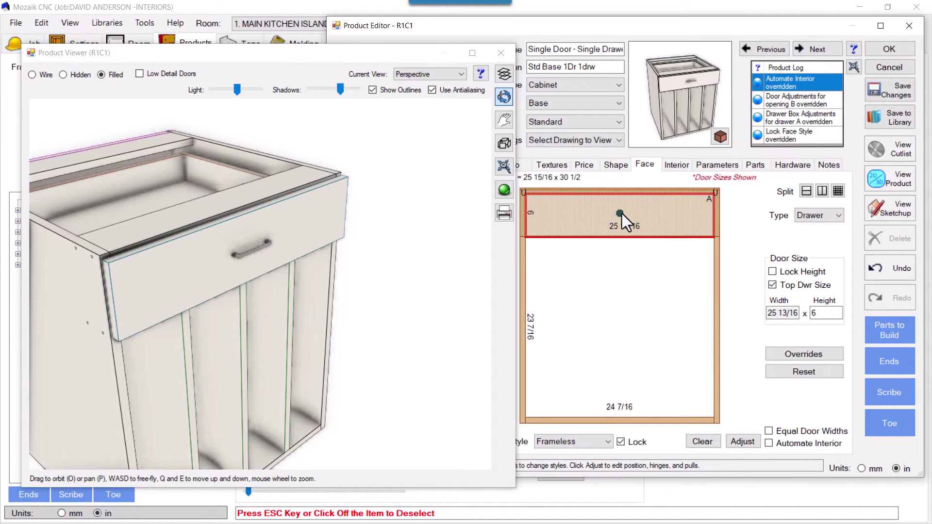
pyautogui.click(604, 444)
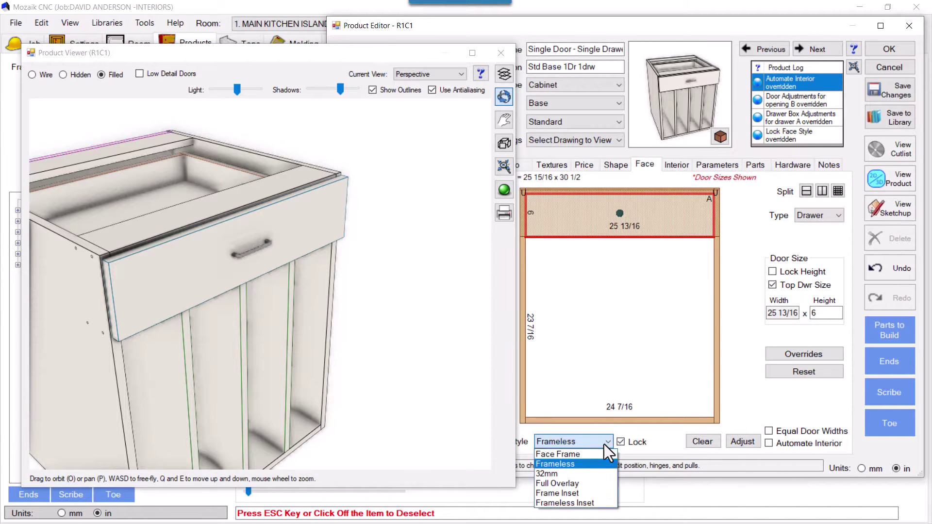
pyautogui.click(582, 503)
pyautogui.moveTo(399, 62); pyautogui.dragTo(376, 51)
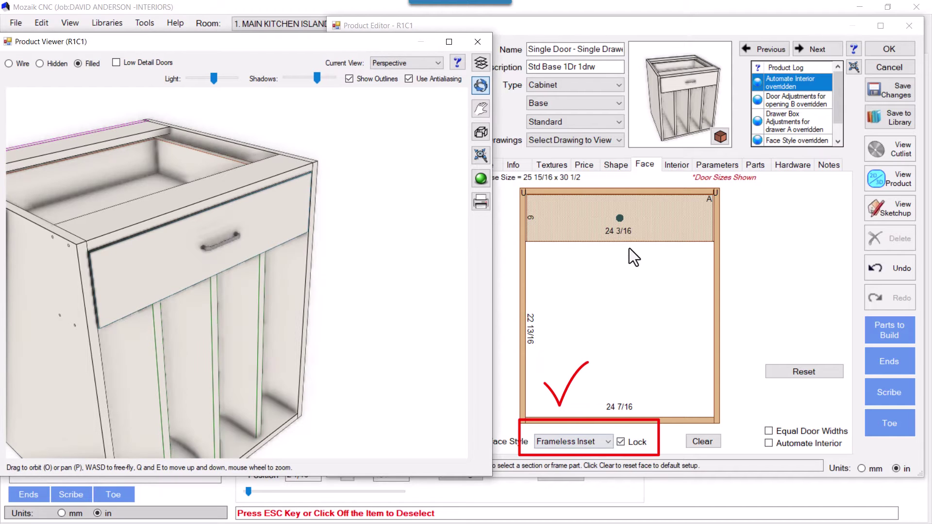
pyautogui.moveTo(303, 331); pyautogui.dragTo(218, 214)
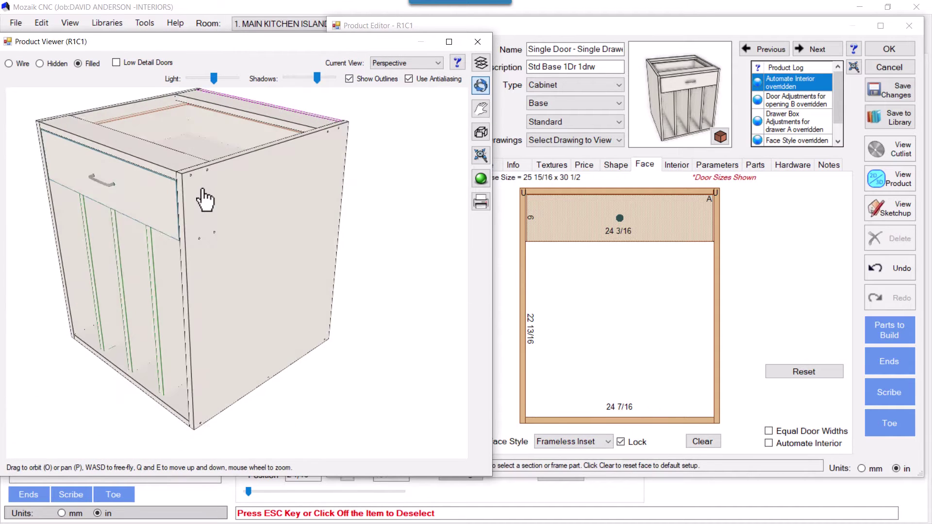
# - Give the left end panel a 7/8 right edge adjustment
pyautogui.click(614, 165)
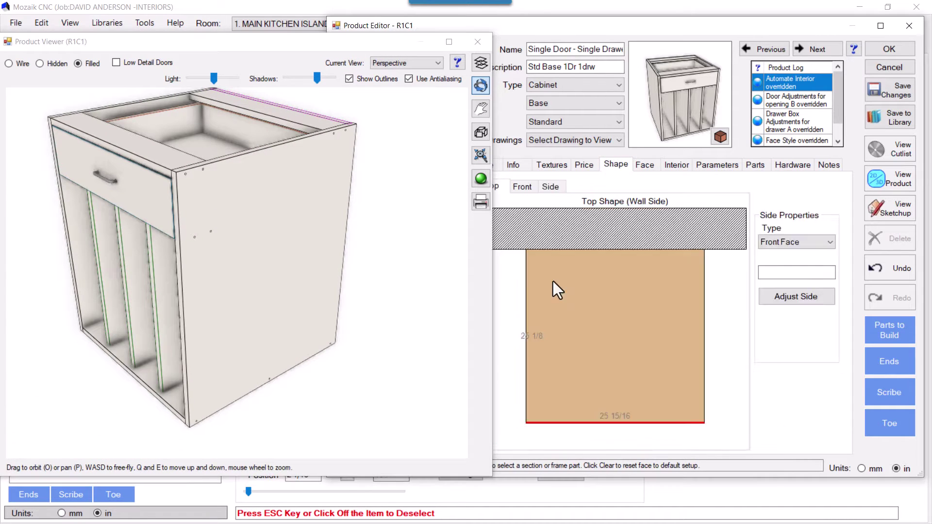
pyautogui.click(526, 286)
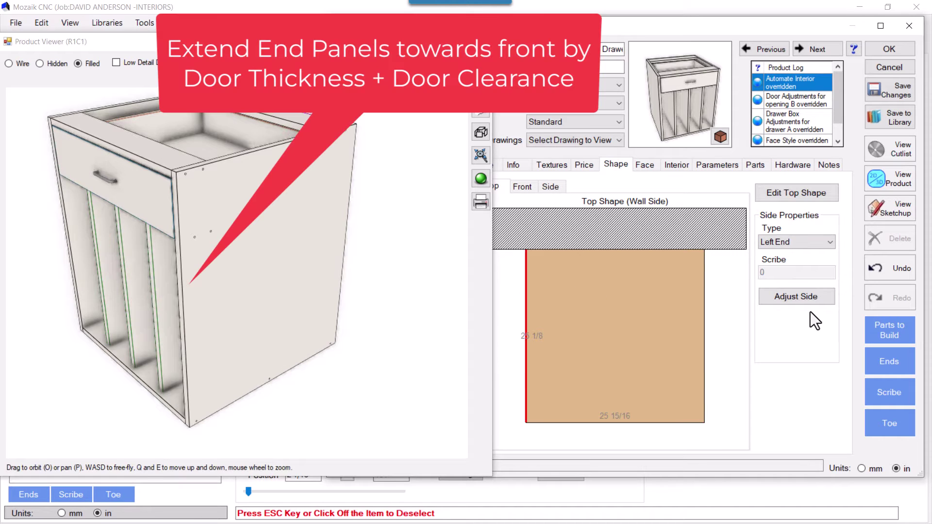
pyautogui.click(789, 297)
pyautogui.doubleClick(612, 190)
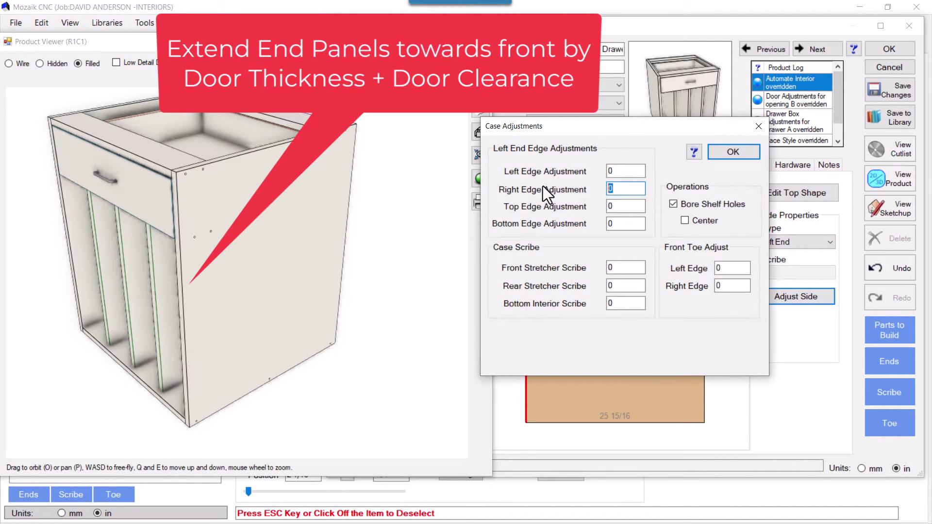
pyautogui.write('7/8')
# - Give the right end panel a 7/8 left edge adjustment and orbit to view the front
pyautogui.click(725, 156)
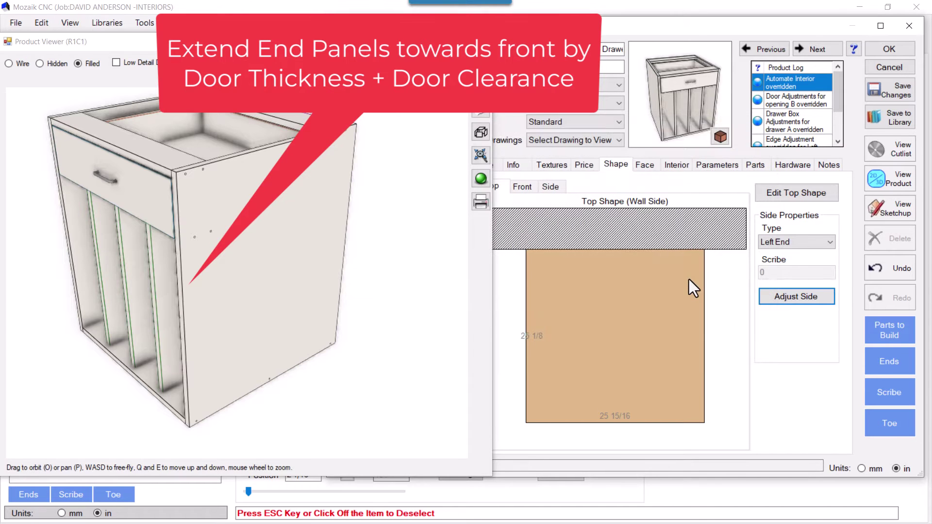
pyautogui.click(761, 301)
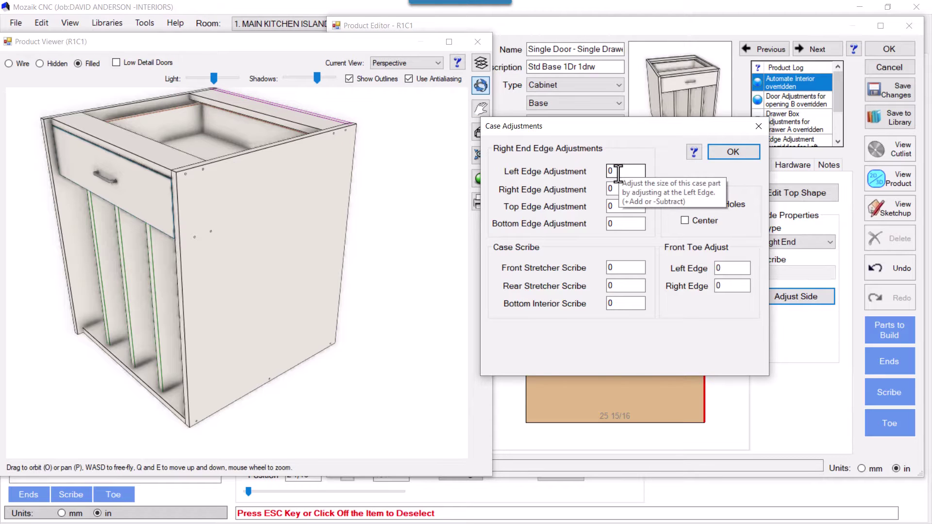
pyautogui.doubleClick(618, 173)
pyautogui.write('7/8')
pyautogui.click(733, 152)
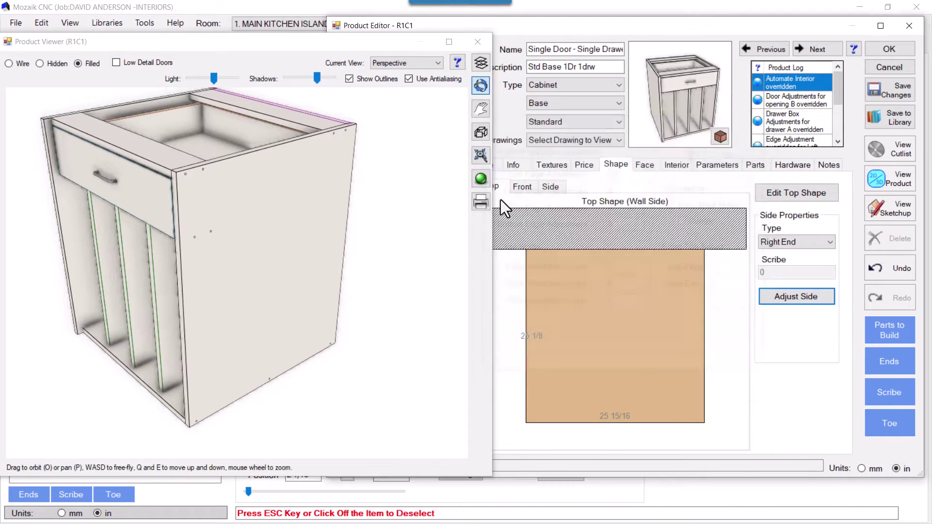
pyautogui.moveTo(223, 292)
pyautogui.mouseDown()
pyautogui.moveTo(291, 280)
pyautogui.moveTo(301, 208)
pyautogui.mouseUp()
pyautogui.scroll(-2, 292, 280)
pyautogui.scroll(-1, 312, 240)
pyautogui.scroll(-2, 271, 267)
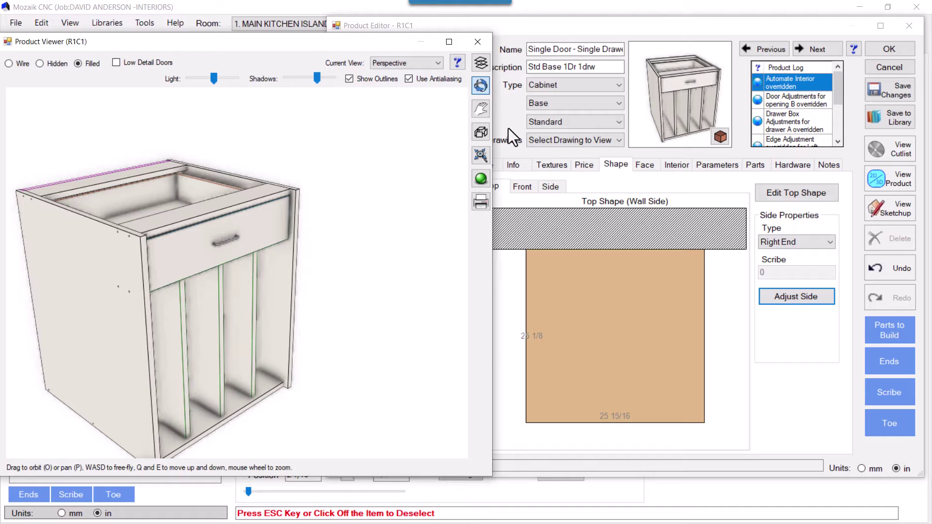
# - Close the product editor and viewer, then dimension the 1 1/8 gap at the cabinet front
pyautogui.press('Return')
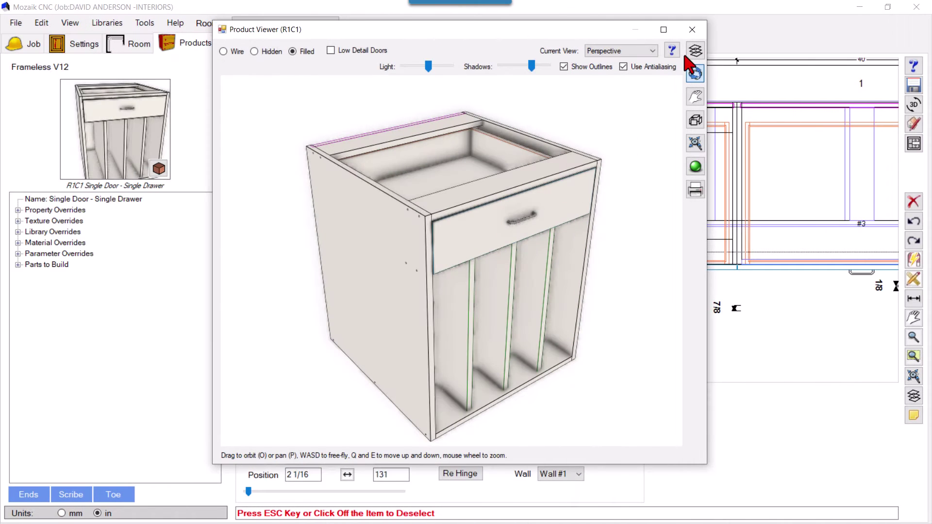
pyautogui.click(693, 31)
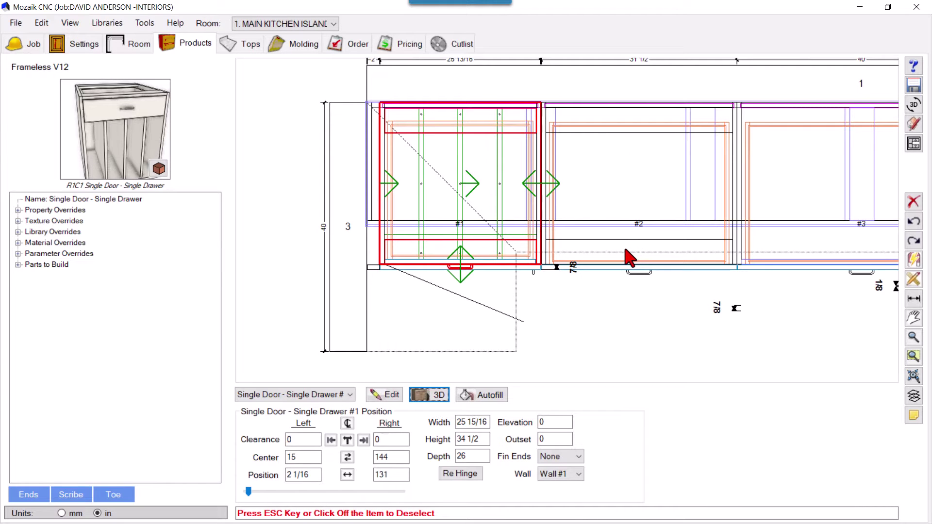
pyautogui.scroll(2, 573, 270)
pyautogui.scroll(2, 546, 276)
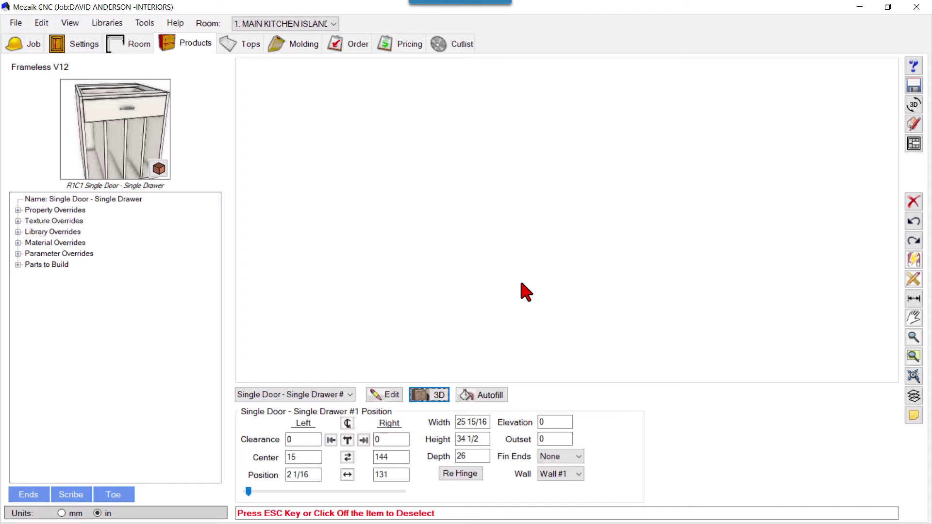
pyautogui.click(912, 298)
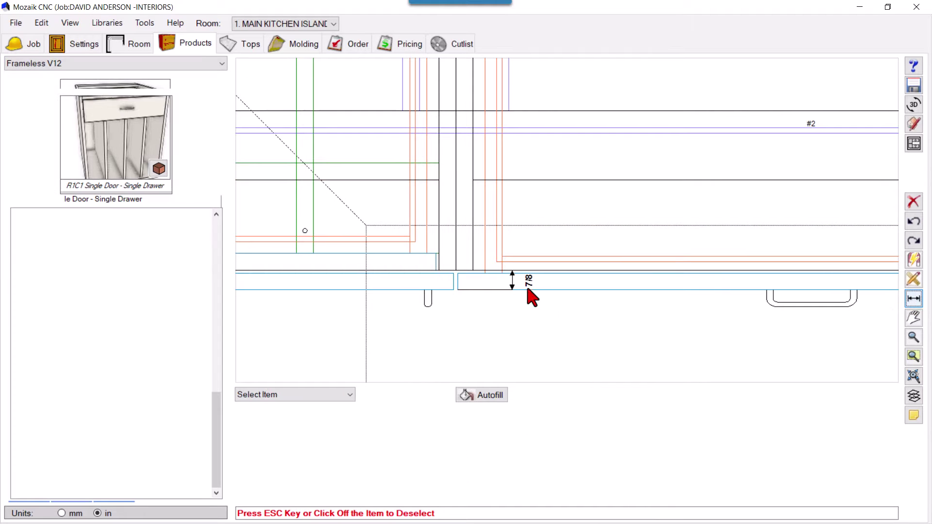
pyautogui.click(460, 289)
pyautogui.click(474, 272)
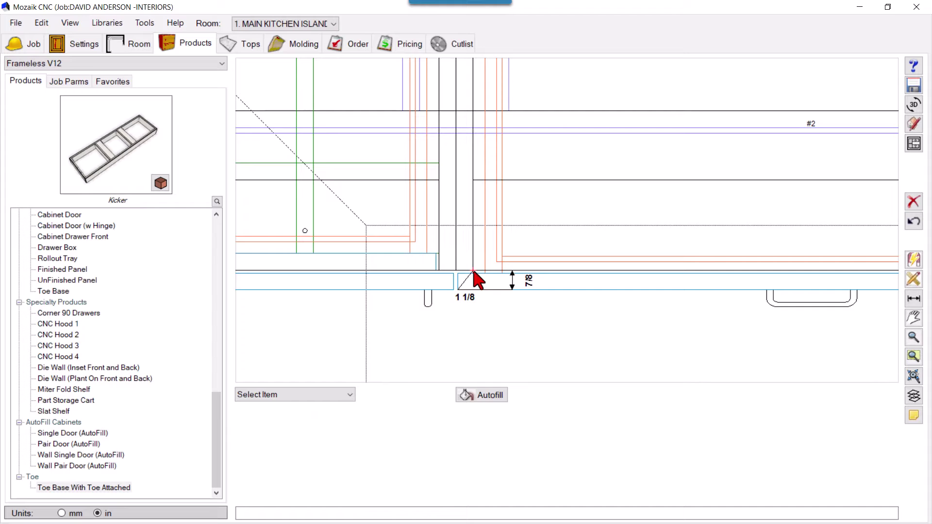
pyautogui.scroll(-1, 495, 289)
pyautogui.scroll(-1, 547, 300)
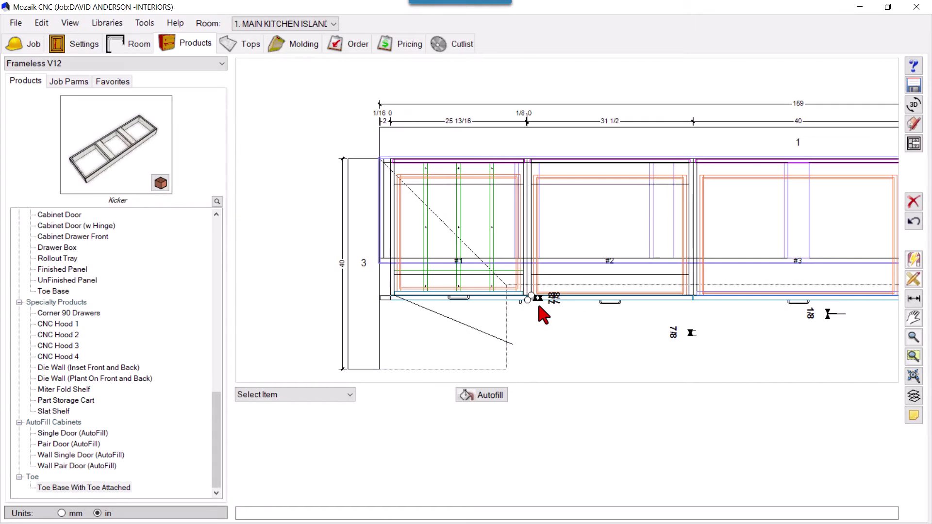
# - Correct hinged door R1N2's depth from 26-7/8 to 26
pyautogui.click(651, 230)
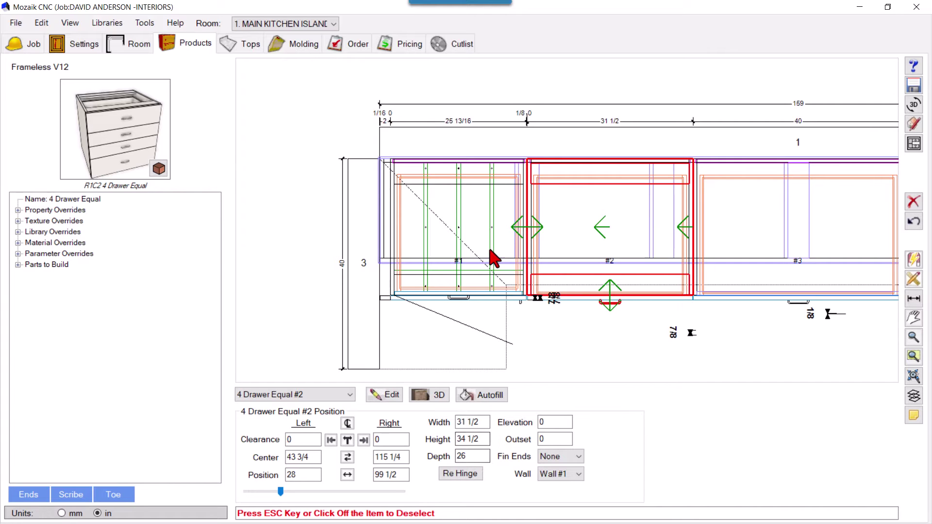
pyautogui.click(462, 279)
pyautogui.write('-7/8')
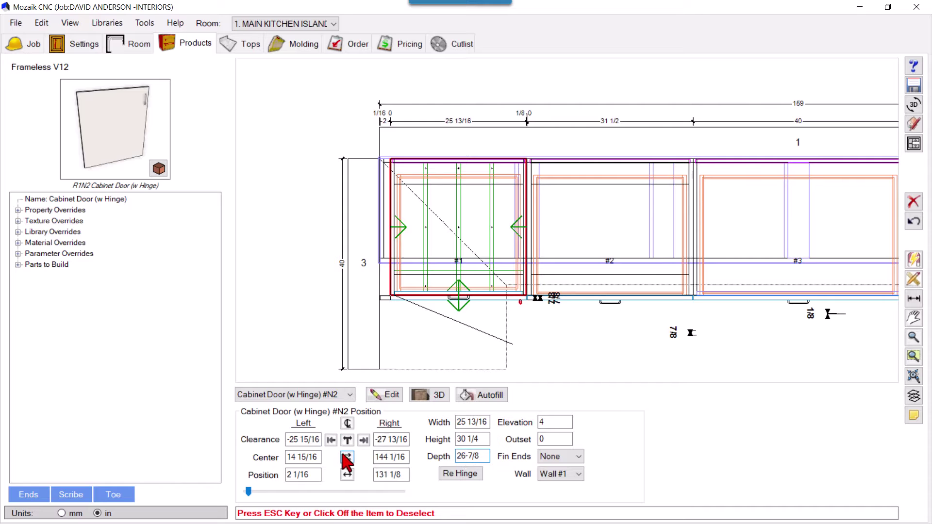
pyautogui.press('BackSpace')
pyautogui.press('BackSpace')
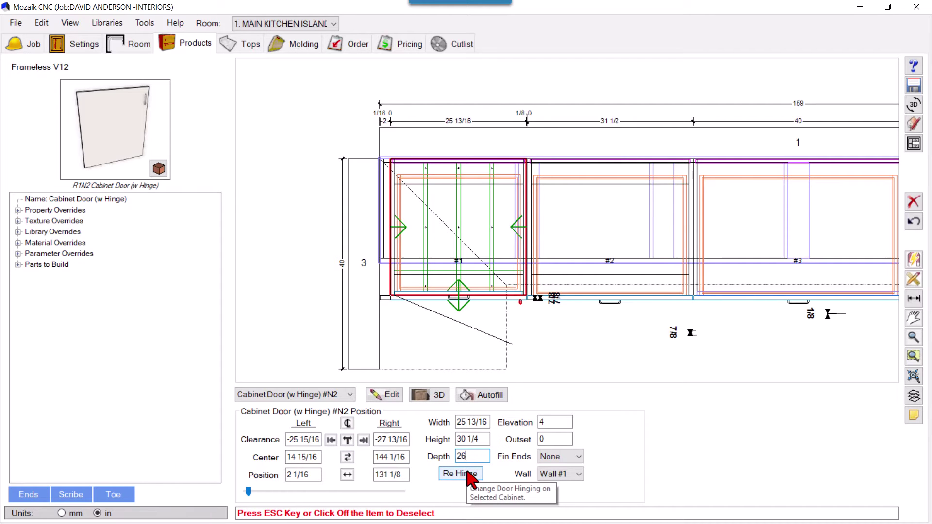
pyautogui.click(433, 323)
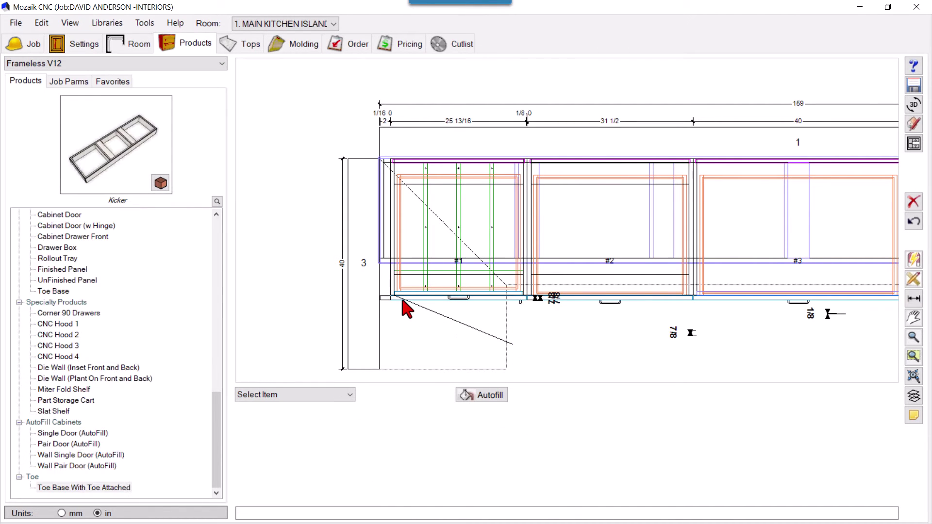
pyautogui.click(446, 271)
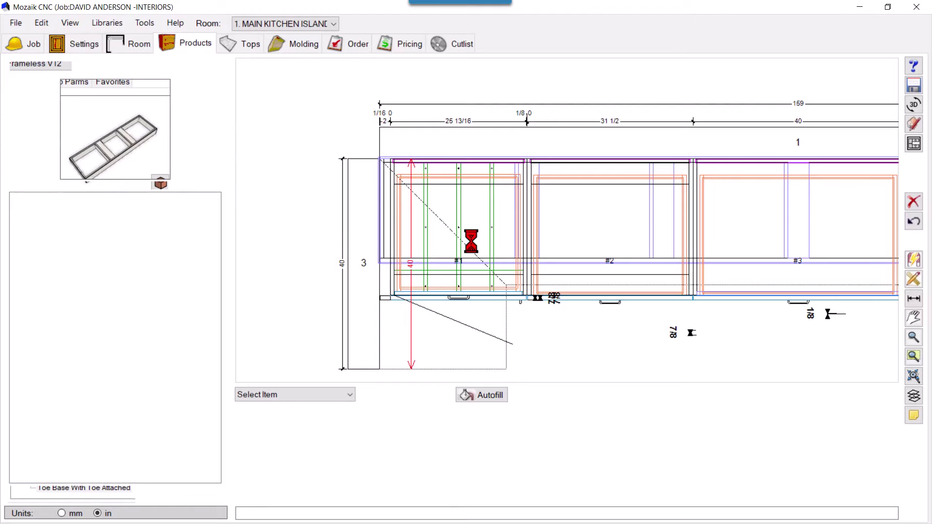
pyautogui.click(443, 270)
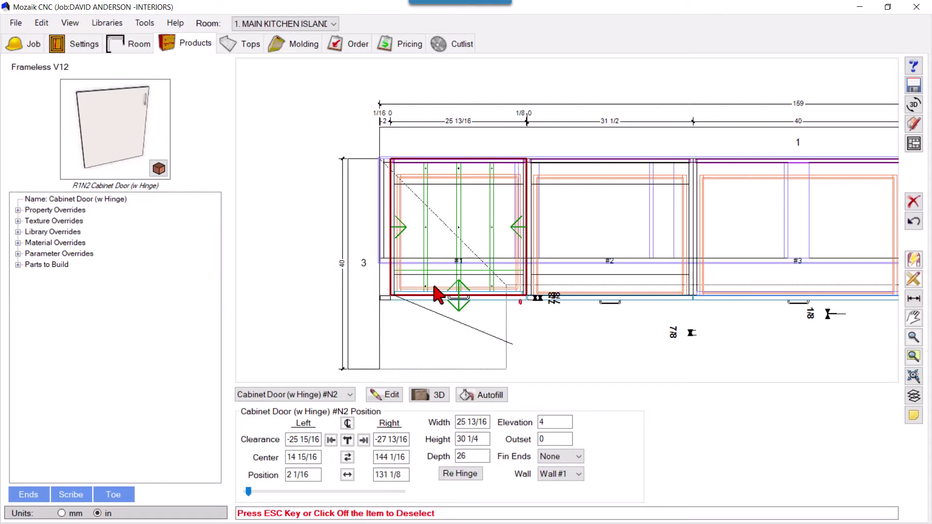
pyautogui.click(399, 306)
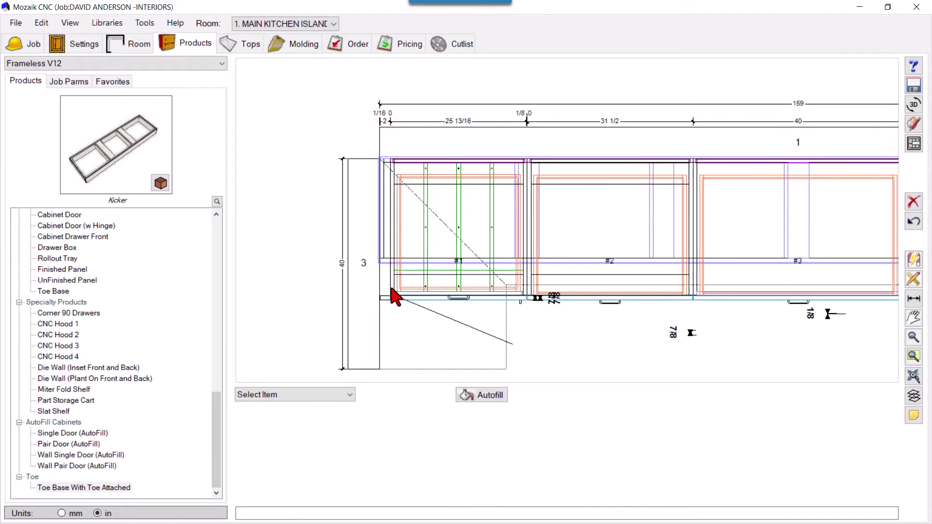
pyautogui.click(392, 292)
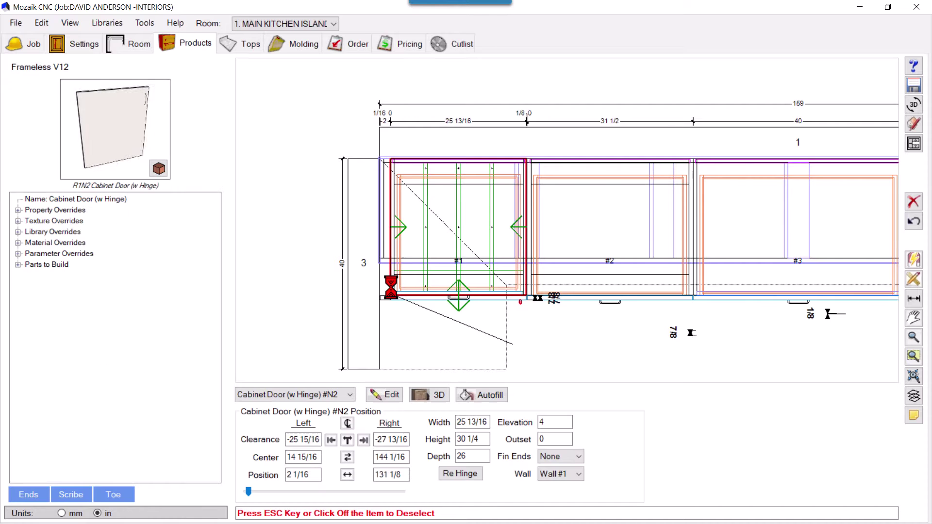
# - In the Wall #1 elevation, set cabinet #1 Single Door - Single Drawer's depth to 25 1/8
pyautogui.click(920, 145)
pyautogui.click(394, 309)
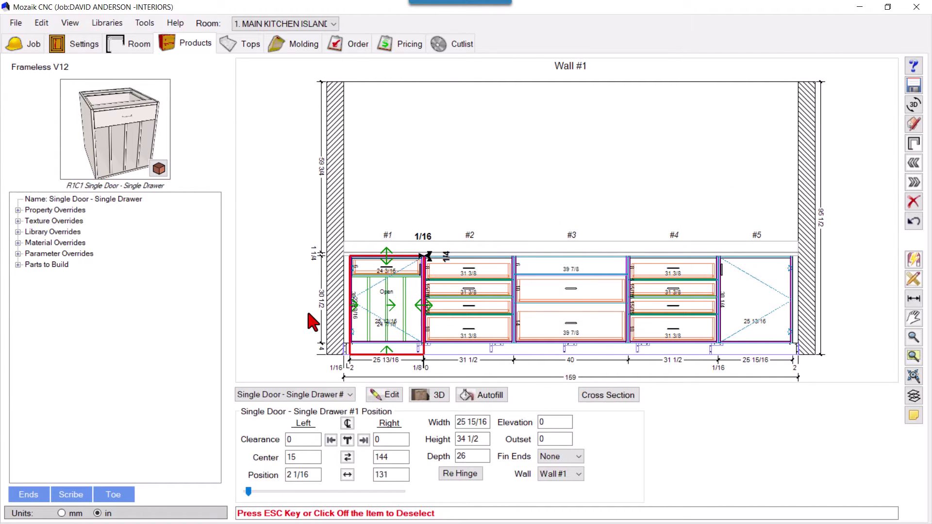
pyautogui.scroll(1, 386, 316)
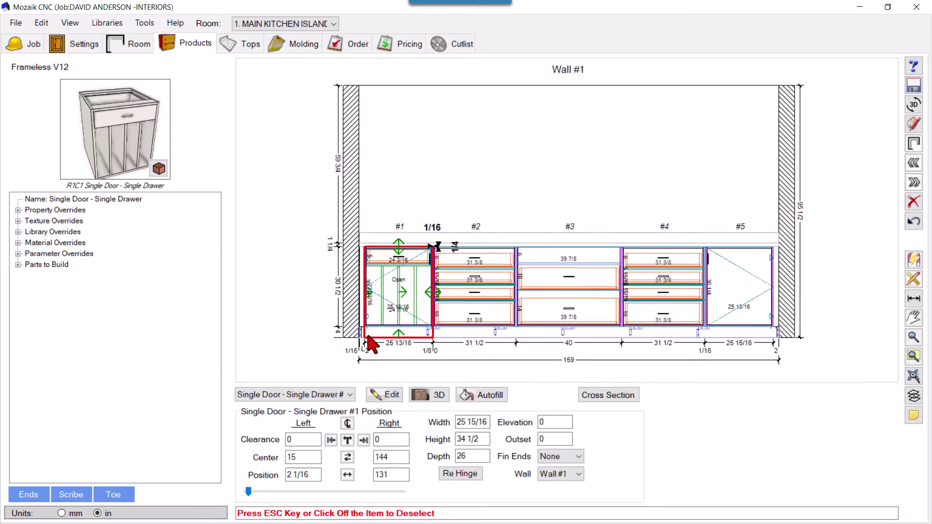
pyautogui.scroll(2, 372, 346)
pyautogui.click(541, 264)
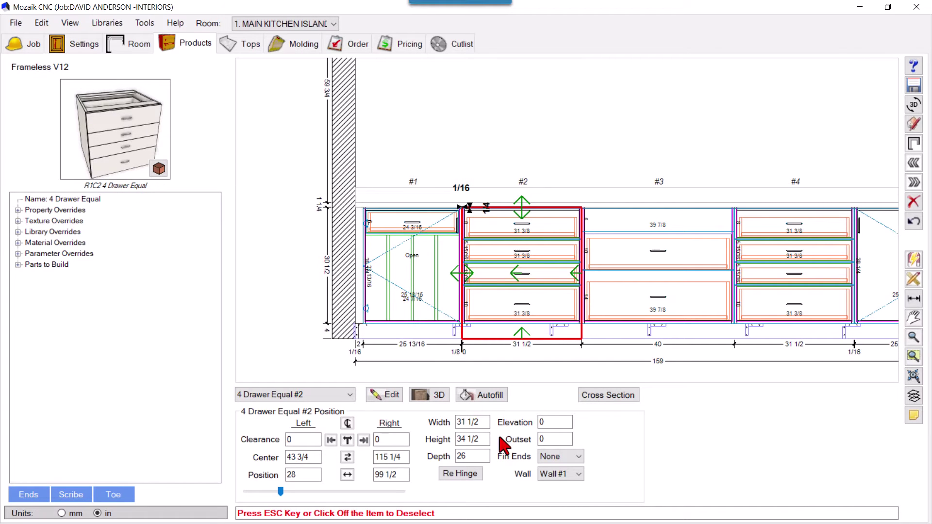
pyautogui.click(414, 310)
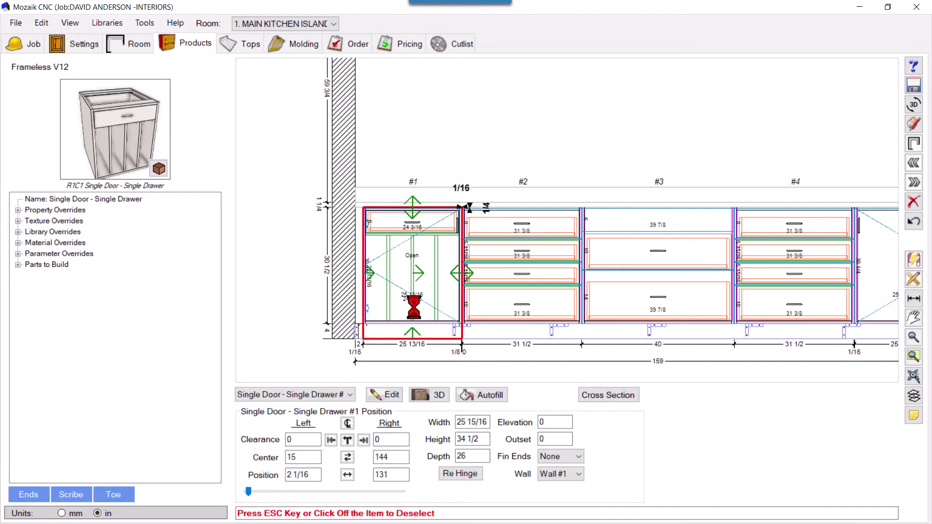
pyautogui.click(471, 457)
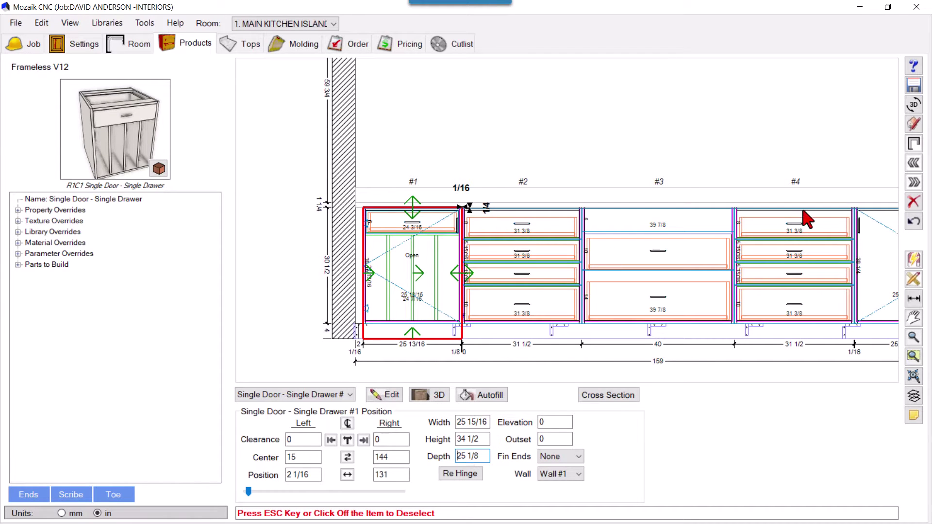
pyautogui.click(913, 146)
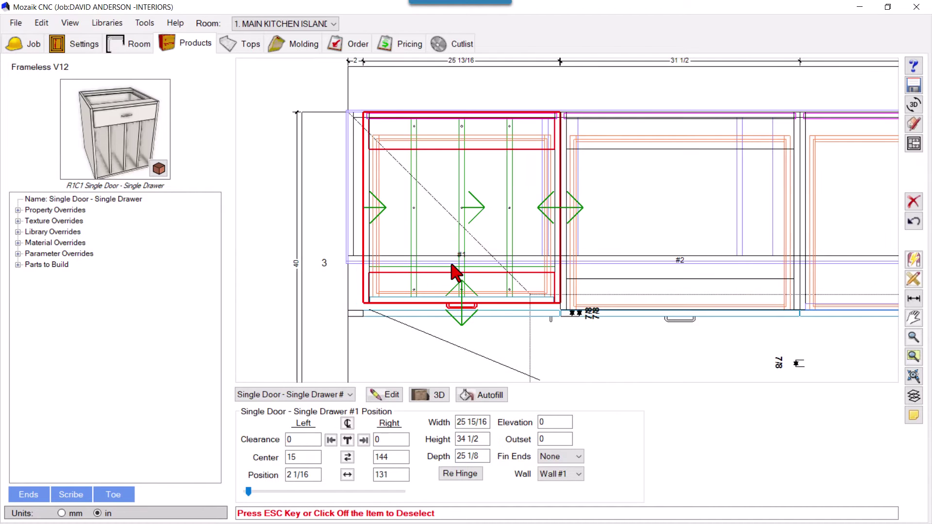
pyautogui.scroll(-1, 469, 302)
pyautogui.scroll(-1, 473, 306)
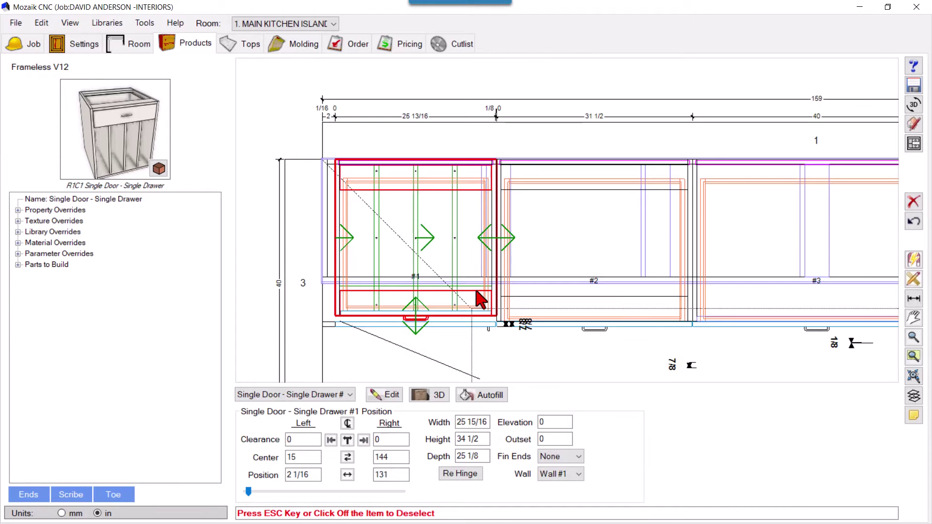
pyautogui.scroll(1, 348, 327)
pyautogui.scroll(1, 346, 339)
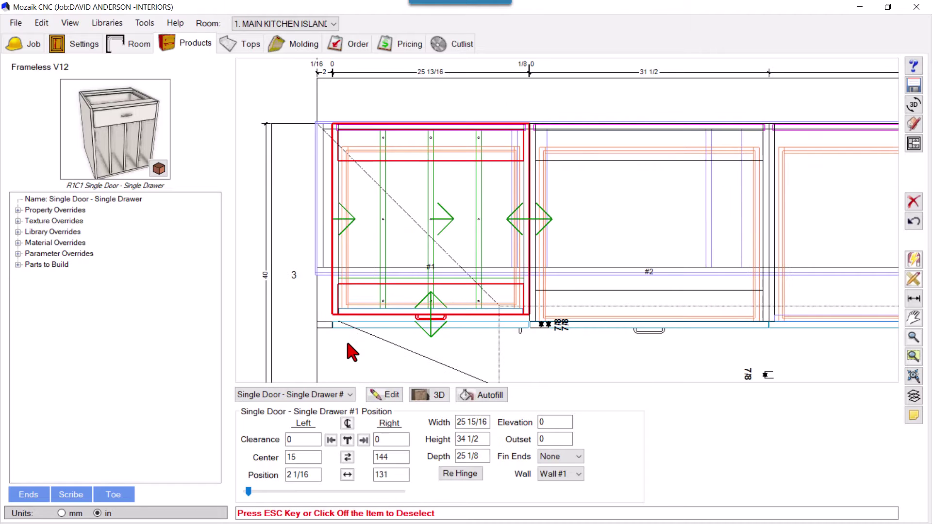
pyautogui.press('Escape')
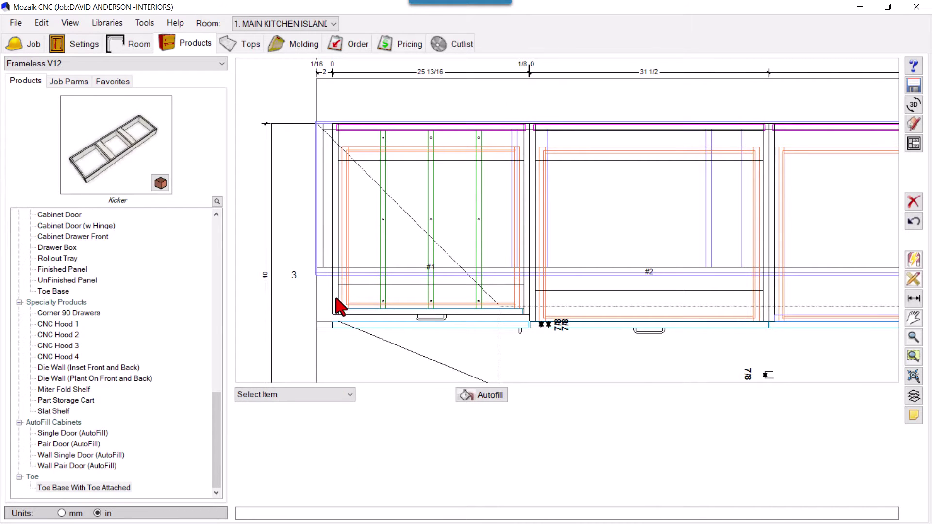
pyautogui.click(327, 267)
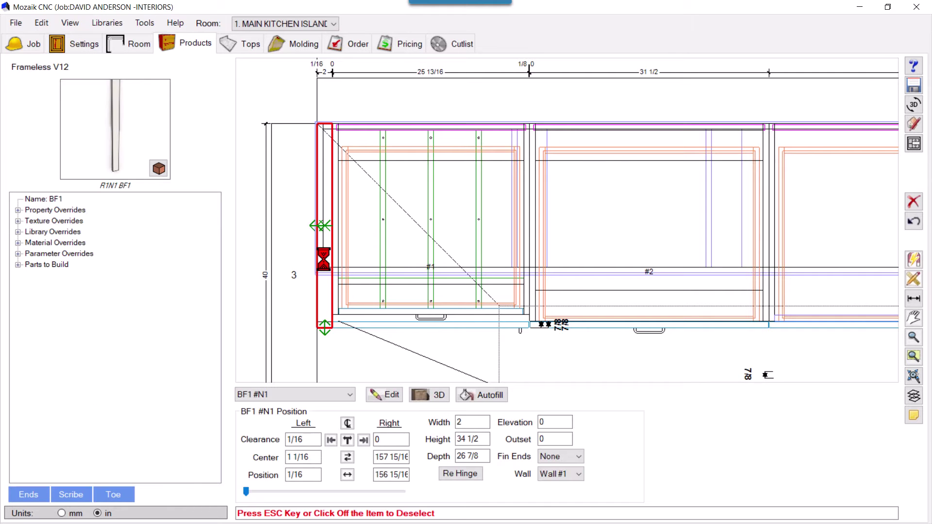
pyautogui.click(568, 272)
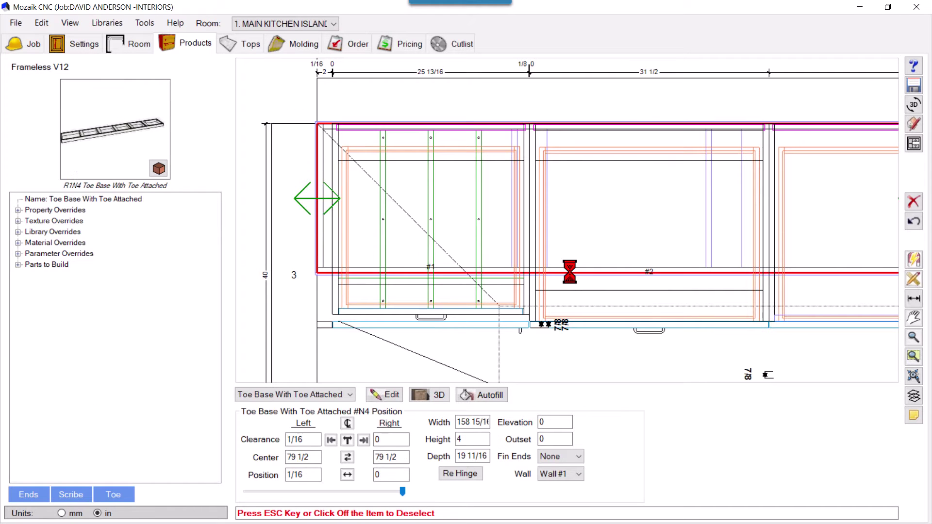
pyautogui.press('Escape')
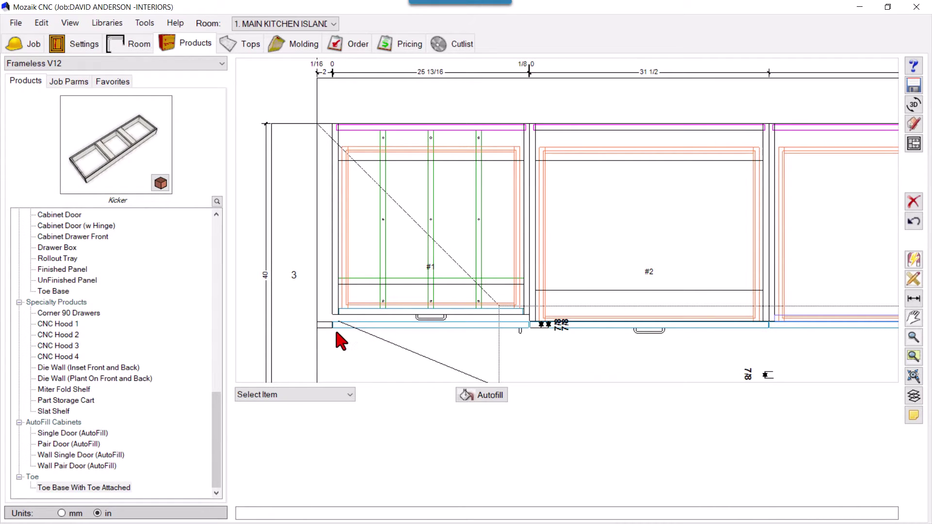
pyautogui.scroll(3, 334, 330)
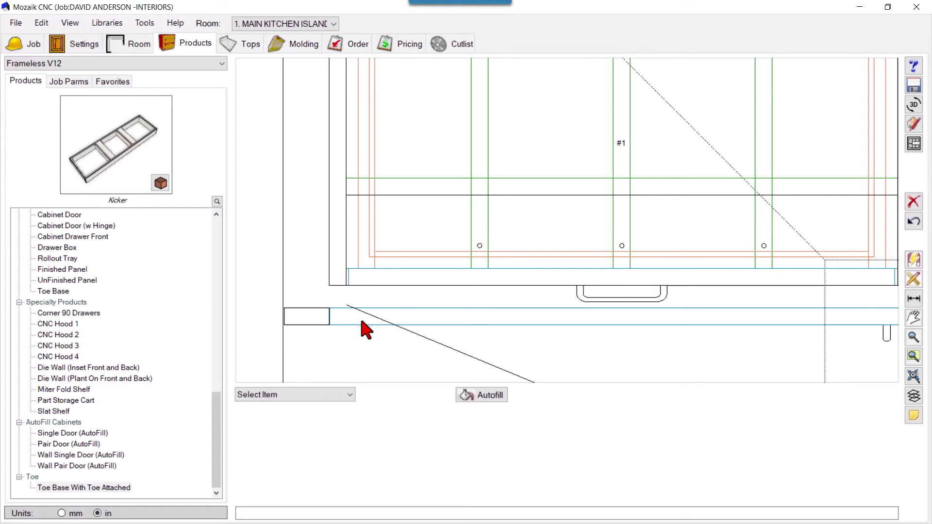
# - Give cabinet R1C1's left end panel a 3/4 right edge adjustment in the Shape tab
pyautogui.click(376, 235)
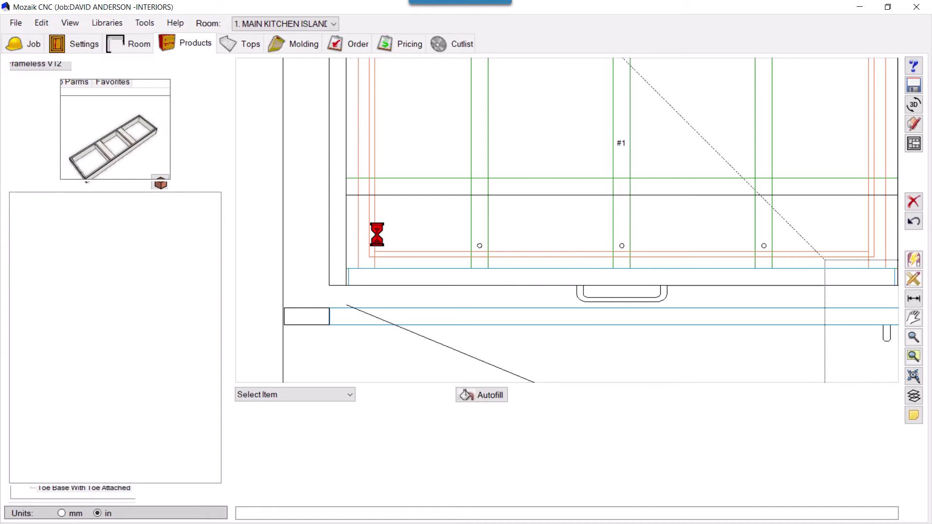
pyautogui.click(392, 399)
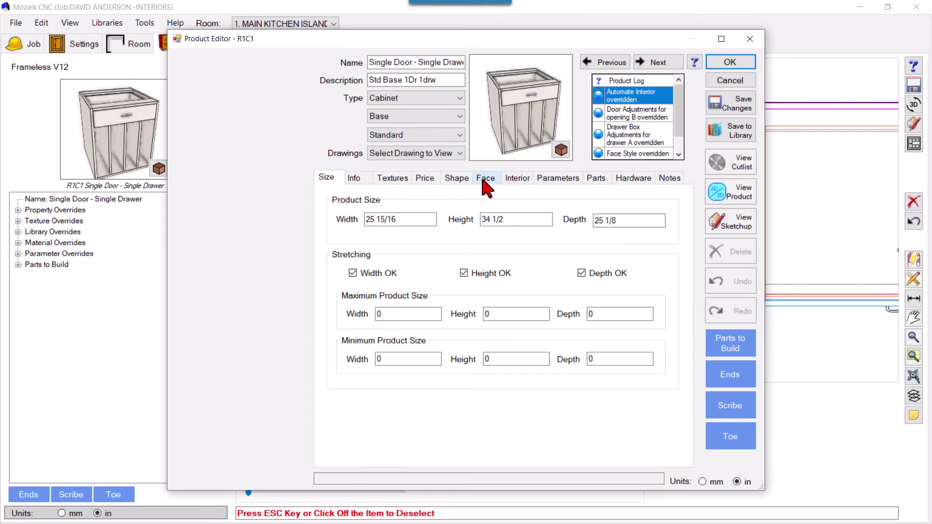
pyautogui.click(460, 180)
pyautogui.click(368, 292)
pyautogui.click(636, 310)
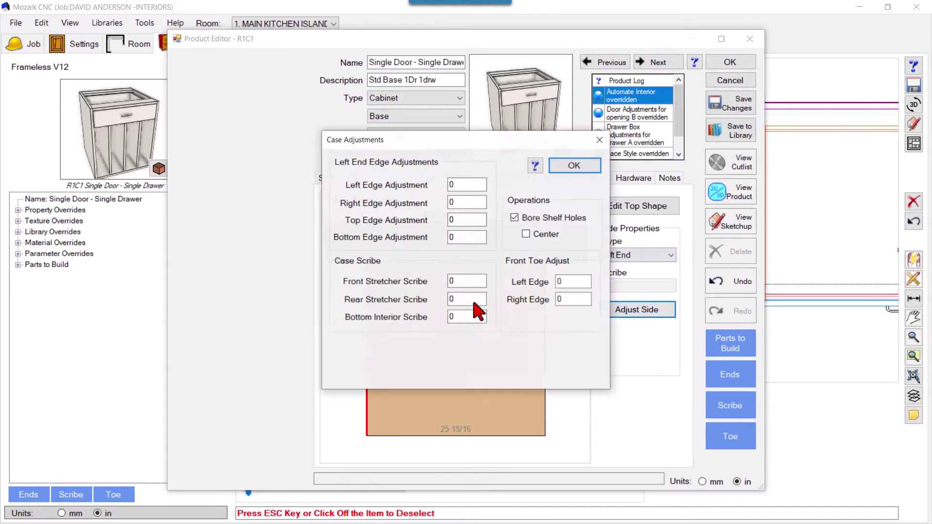
pyautogui.click(453, 206)
pyautogui.write('3/4')
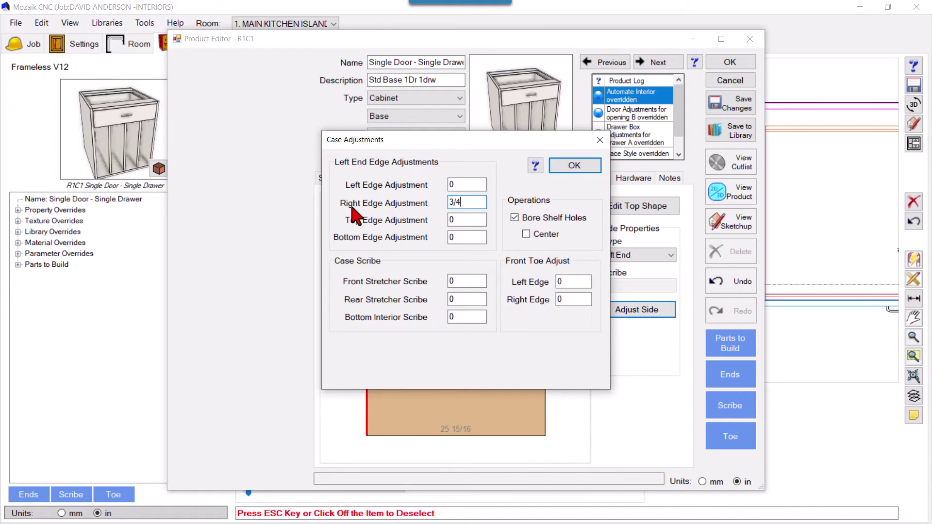
pyautogui.click(574, 167)
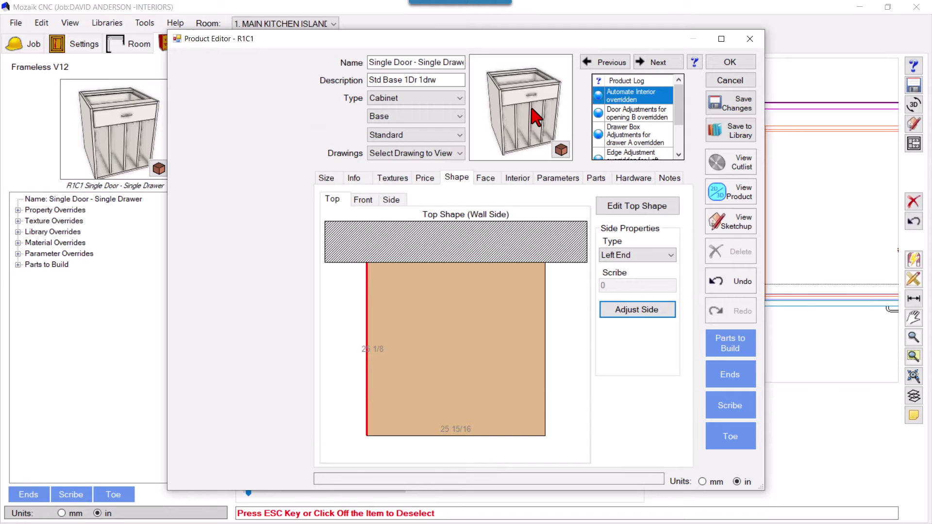
pyautogui.moveTo(551, 146); pyautogui.dragTo(552, 156)
pyautogui.click(728, 193)
pyautogui.moveTo(391, 251)
pyautogui.mouseDown()
pyautogui.moveTo(338, 250)
pyautogui.moveTo(313, 202)
pyautogui.moveTo(323, 170)
pyautogui.moveTo(274, 126)
pyautogui.mouseUp()
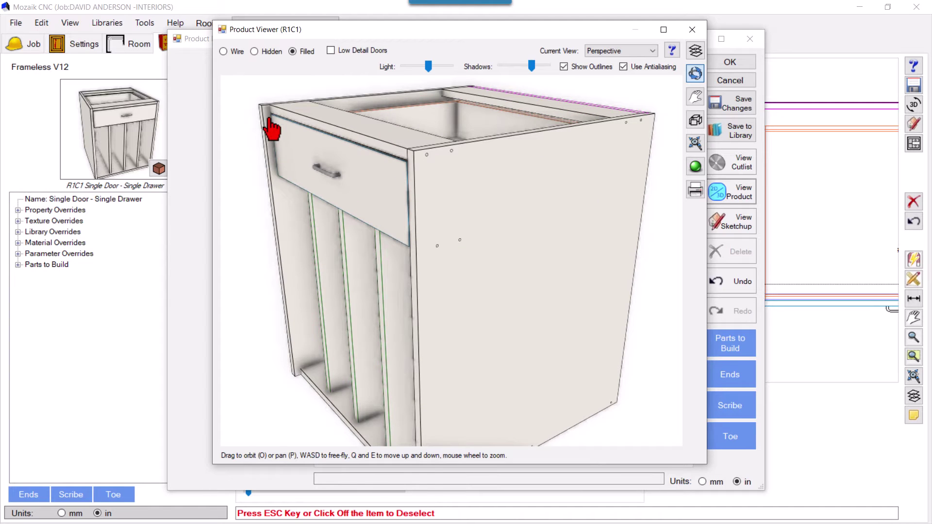
pyautogui.moveTo(334, 44); pyautogui.dragTo(256, 44)
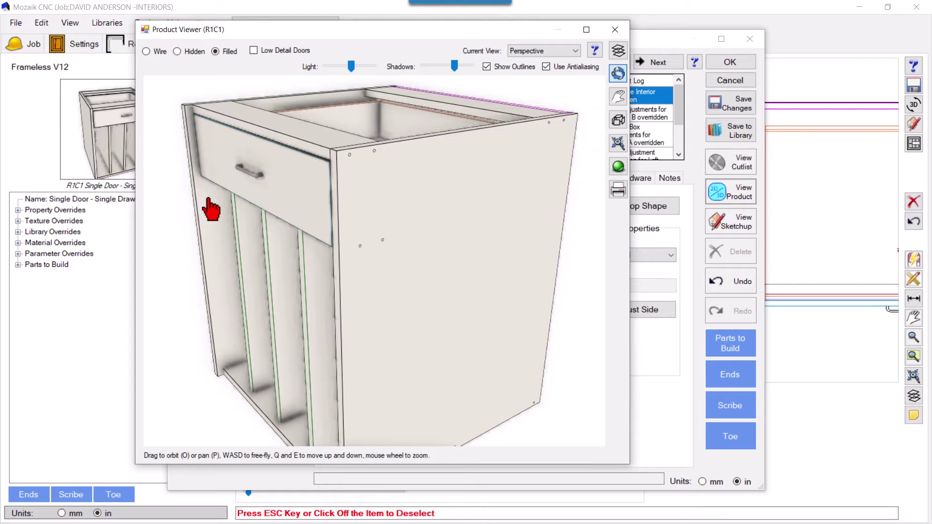
pyautogui.moveTo(211, 209); pyautogui.dragTo(229, 191)
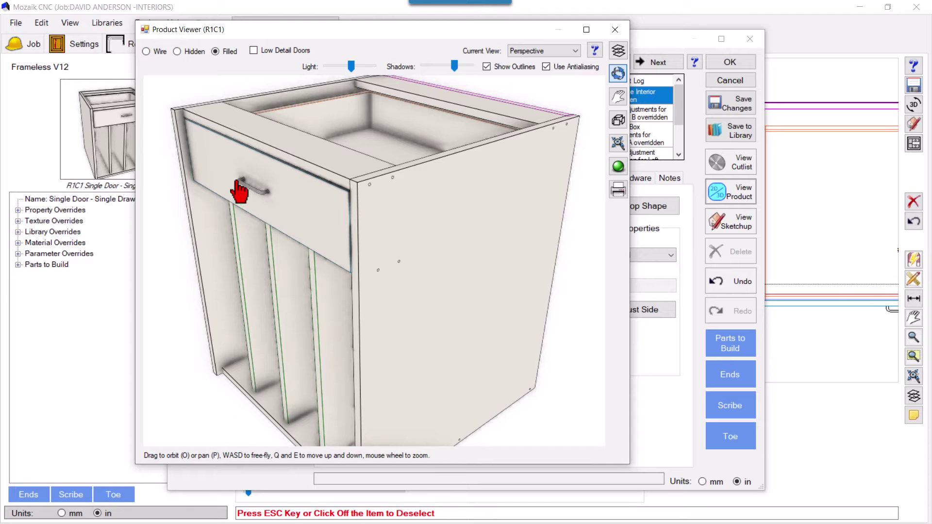
# - Close the viewer and set the right end panel's left edge adjustment to 7/8
pyautogui.click(616, 30)
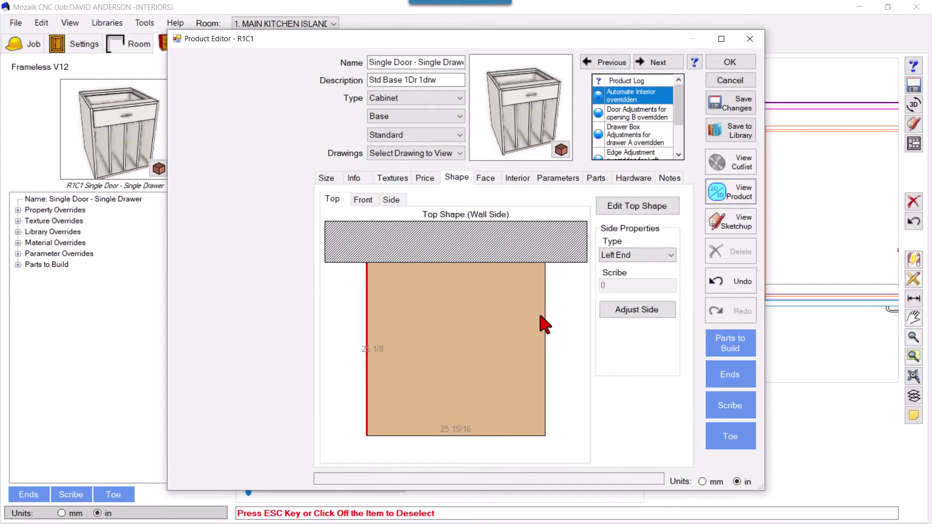
pyautogui.click(545, 326)
pyautogui.click(615, 310)
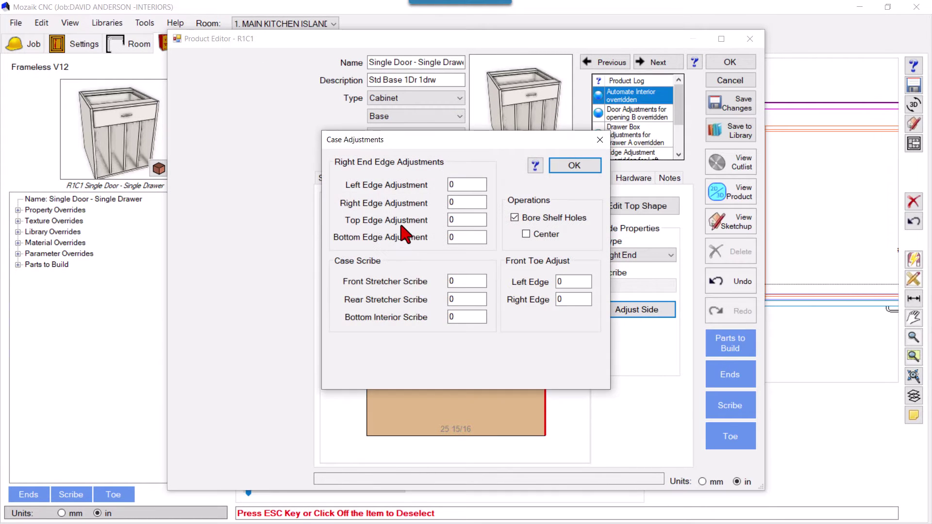
pyautogui.doubleClick(456, 186)
pyautogui.write('3/4')
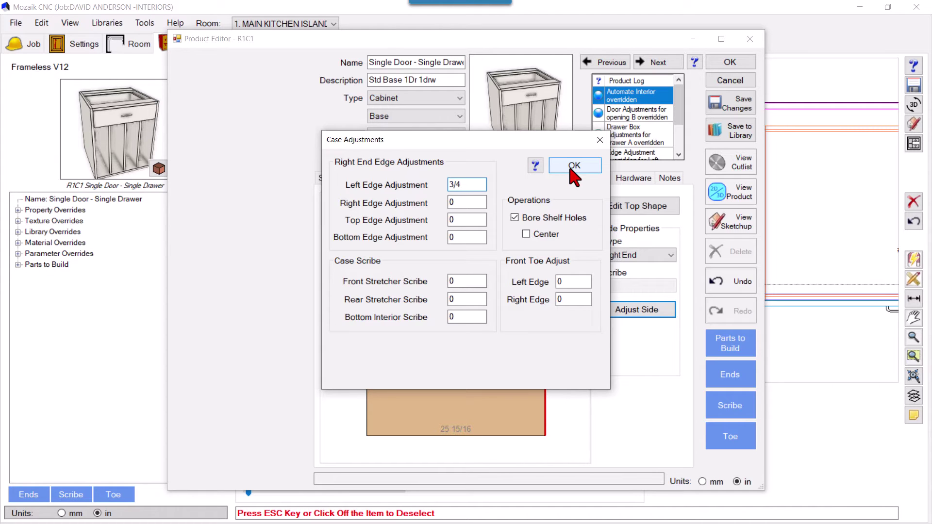
pyautogui.moveTo(463, 185); pyautogui.dragTo(404, 184)
pyautogui.write('7/8')
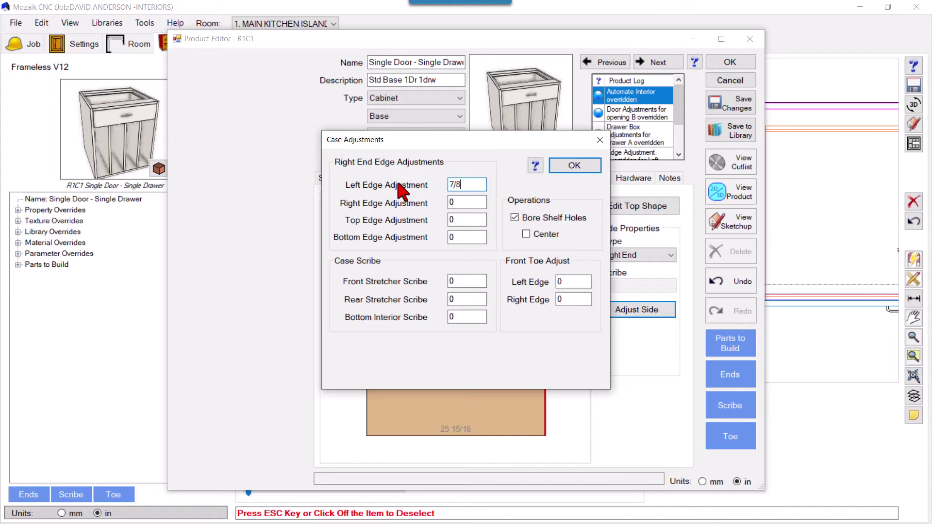
pyautogui.click(557, 167)
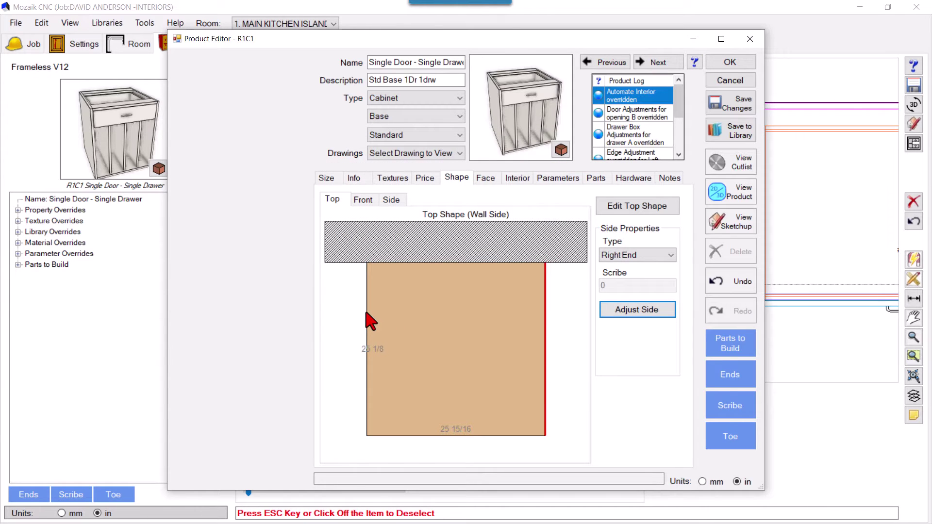
# - Change the left end panel's right edge adjustment from 3/4 to 7/8
pyautogui.click(367, 321)
pyautogui.click(616, 310)
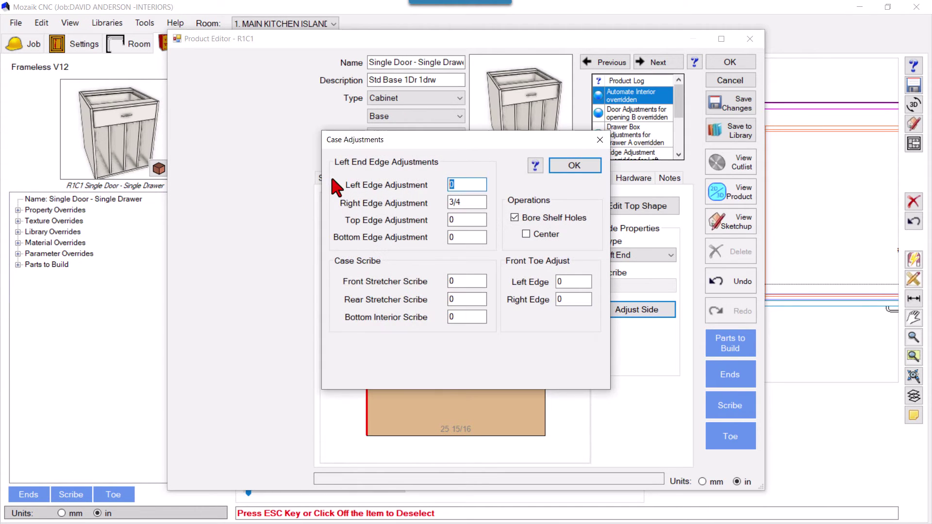
pyautogui.press('Tab')
pyautogui.click(561, 167)
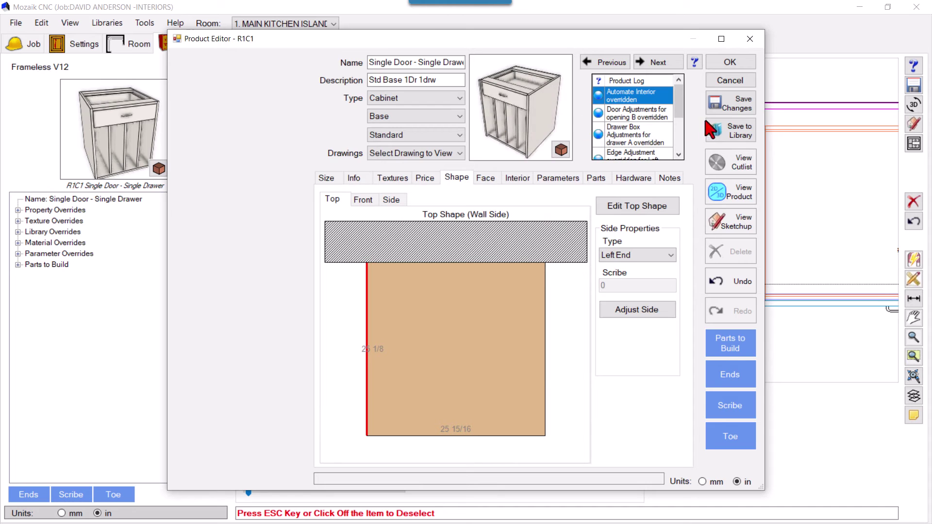
# - Close the product editor, show the Wall #1 elevation and select hinged door R1N2
pyautogui.click(730, 62)
pyautogui.click(318, 325)
pyautogui.scroll(3, 318, 325)
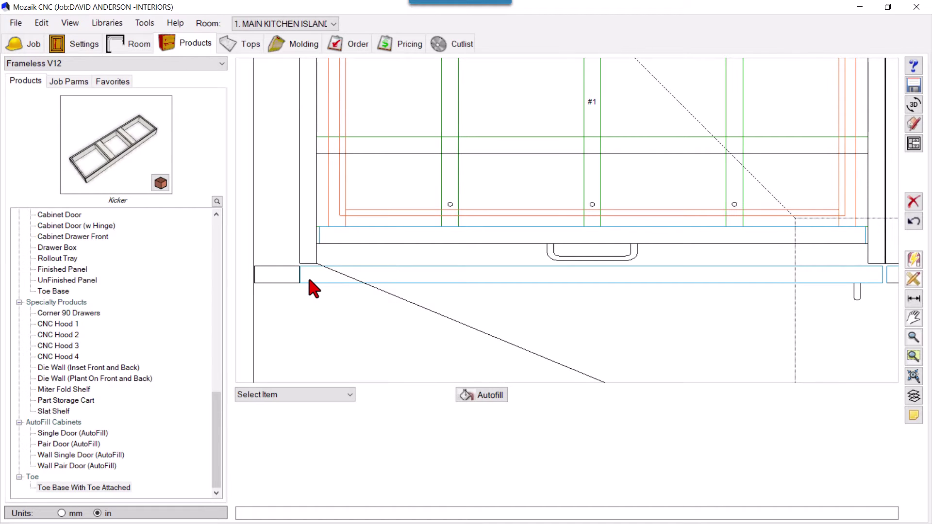
pyautogui.scroll(-1, 310, 279)
pyautogui.scroll(-1, 342, 288)
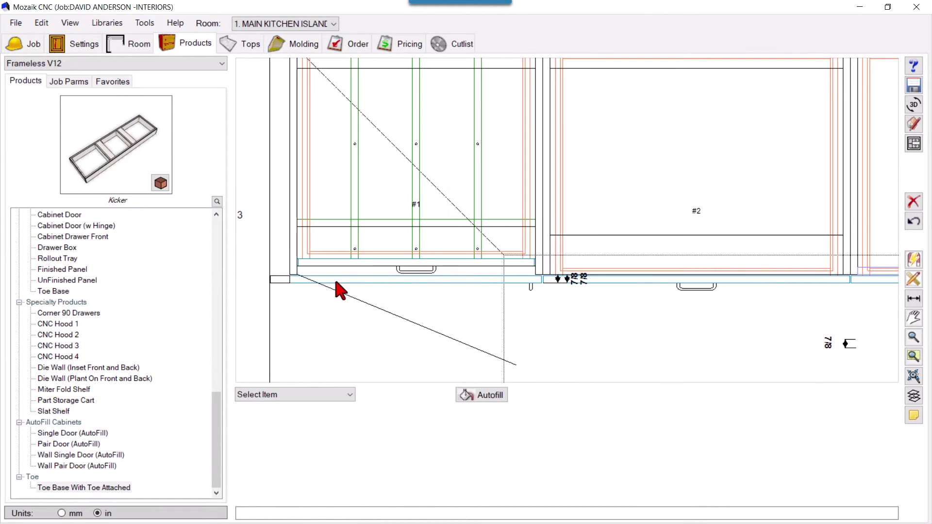
pyautogui.scroll(1, 291, 285)
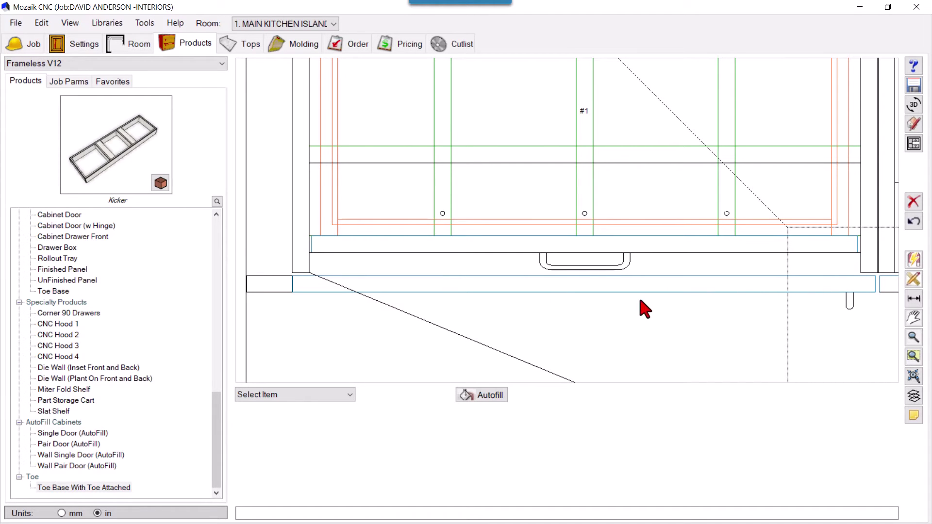
pyautogui.click(393, 290)
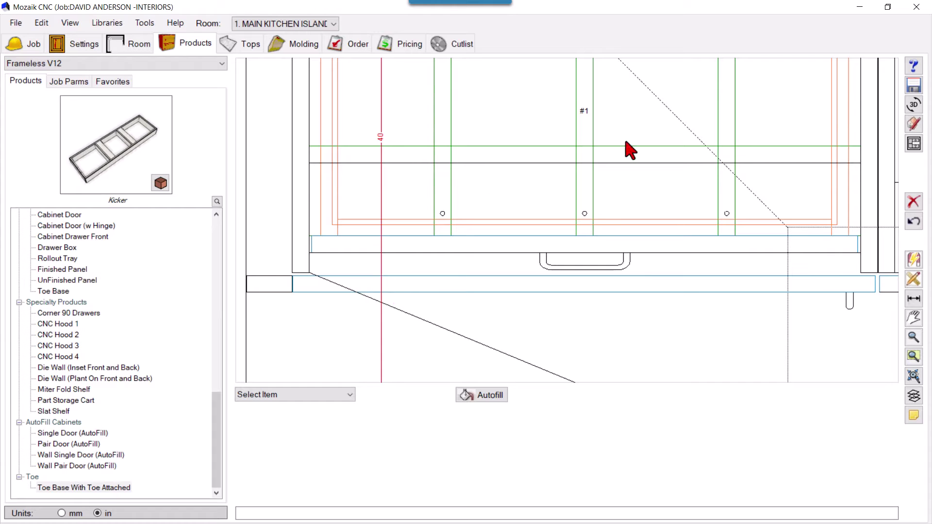
pyautogui.click(914, 144)
pyautogui.click(405, 256)
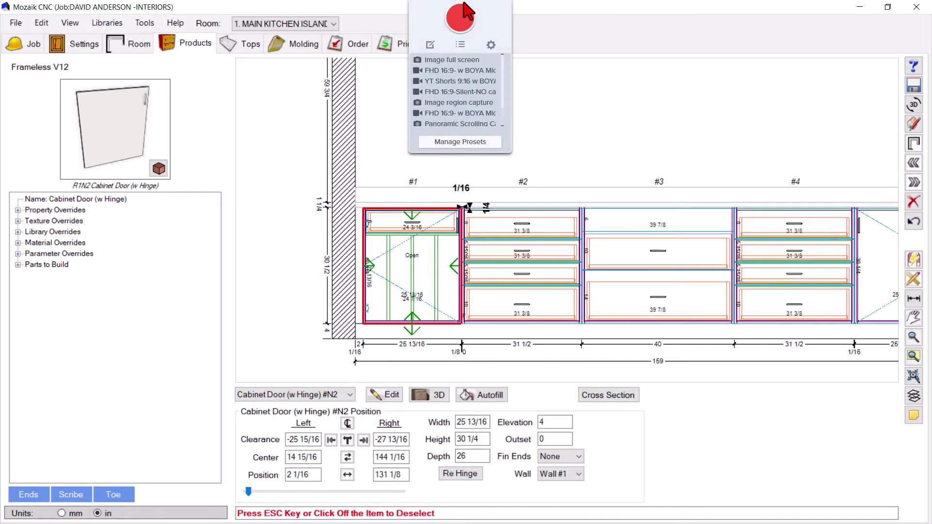
# - Reselect Cabinet Door (w Hinge) #N2 on cabinet #1 and delete it
pyautogui.click(462, 14)
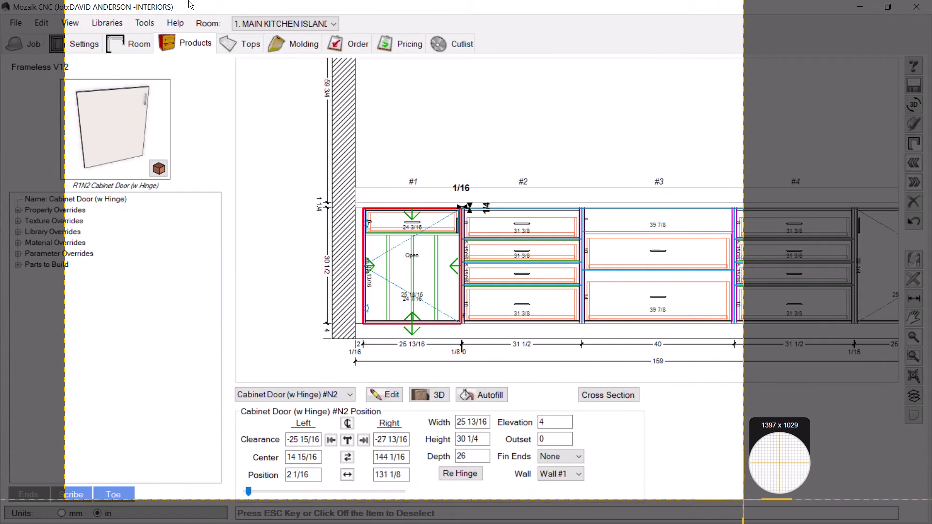
pyautogui.moveTo(65, 2); pyautogui.dragTo(747, 505)
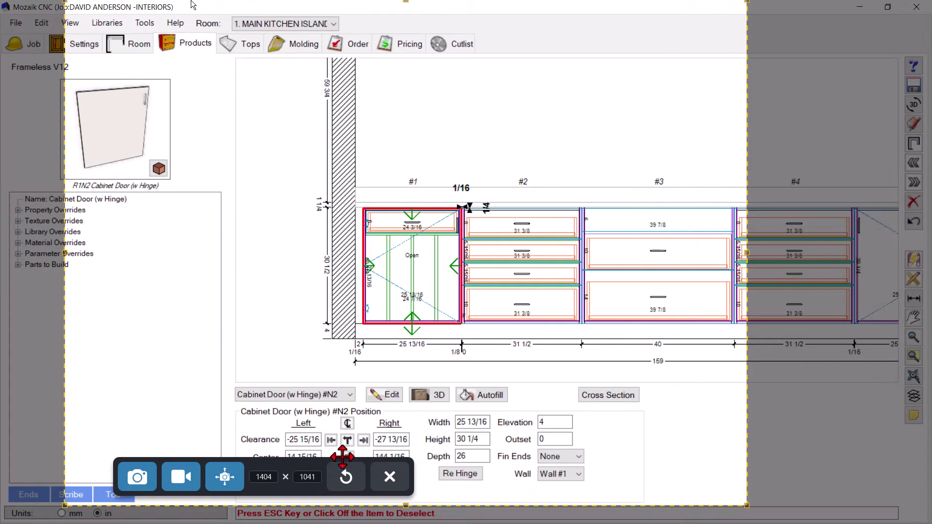
pyautogui.click(180, 477)
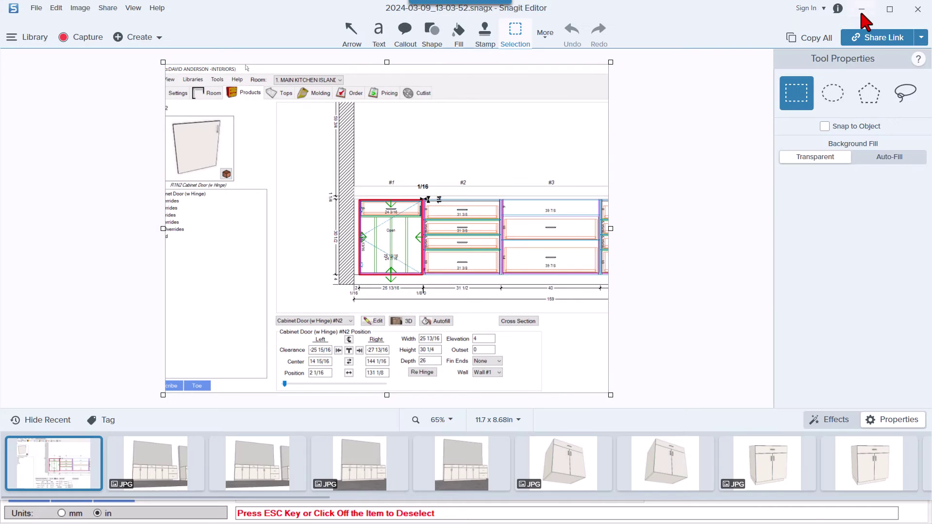
pyautogui.click(860, 9)
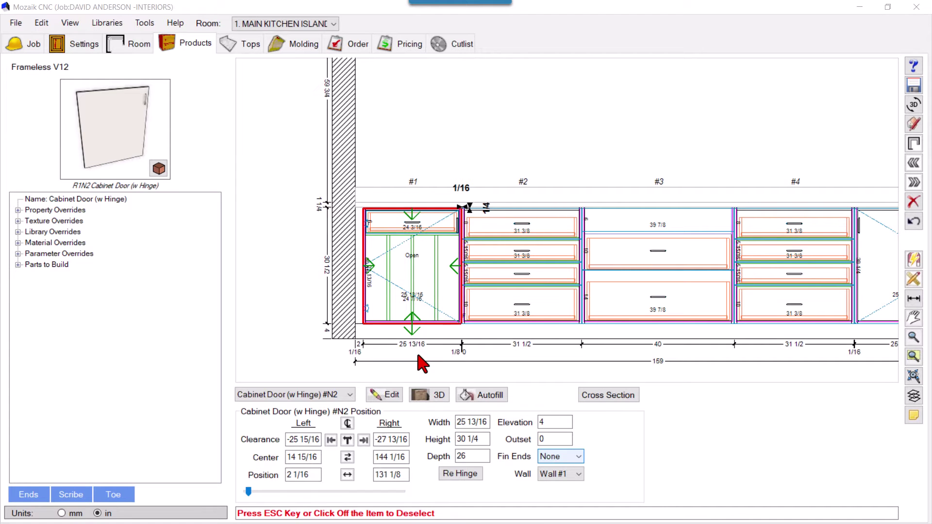
pyautogui.click(308, 324)
pyautogui.click(409, 292)
pyautogui.press('Escape')
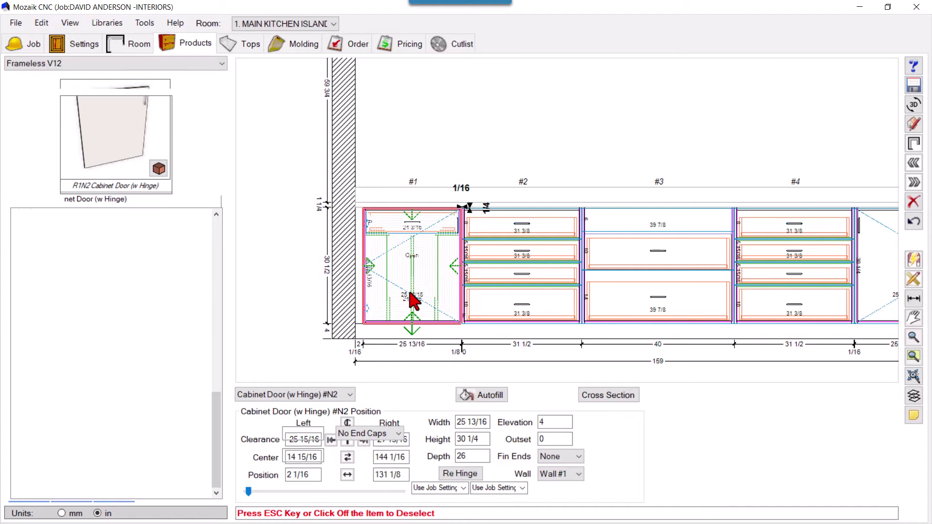
# - Open Wall #1 in the 3D viewer and orbit to see cabinet #1 from the side
pyautogui.click(916, 107)
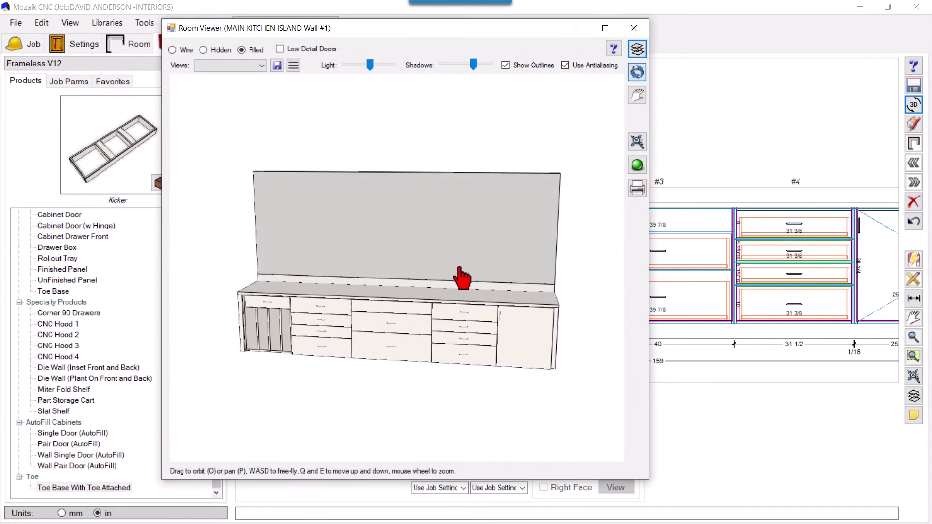
pyautogui.moveTo(461, 276)
pyautogui.mouseDown()
pyautogui.moveTo(505, 290)
pyautogui.moveTo(318, 418)
pyautogui.moveTo(285, 375)
pyautogui.mouseUp()
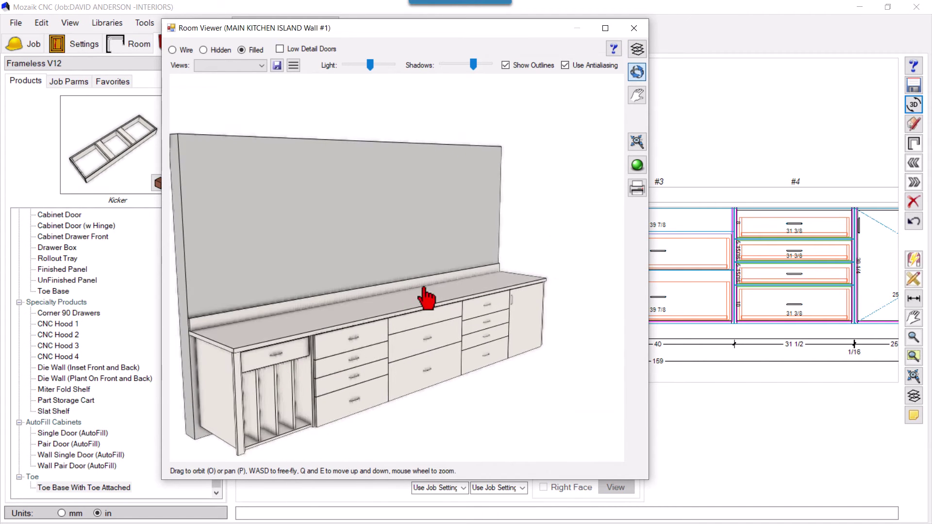
pyautogui.click(636, 95)
pyautogui.scroll(1, 354, 321)
pyautogui.scroll(1, 395, 291)
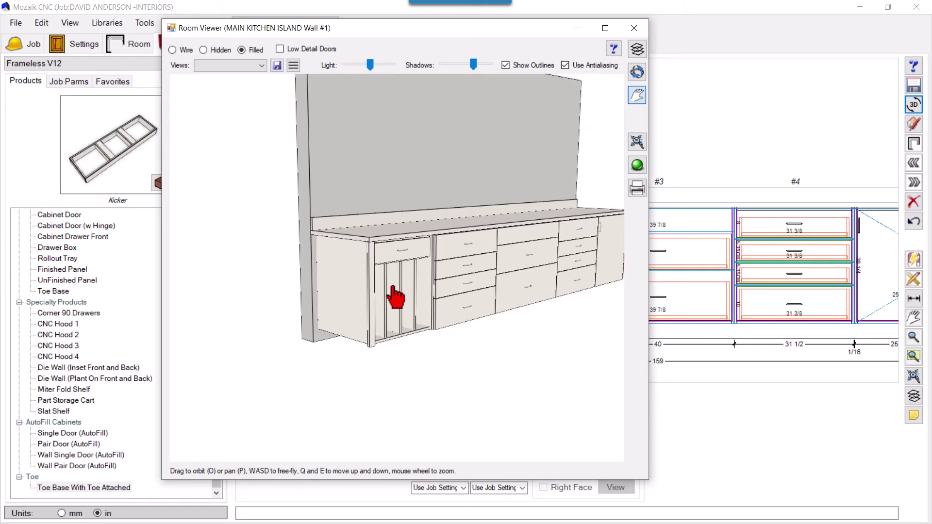
pyautogui.scroll(1, 395, 292)
pyautogui.scroll(1, 420, 297)
pyautogui.scroll(1, 409, 299)
pyautogui.scroll(1, 409, 287)
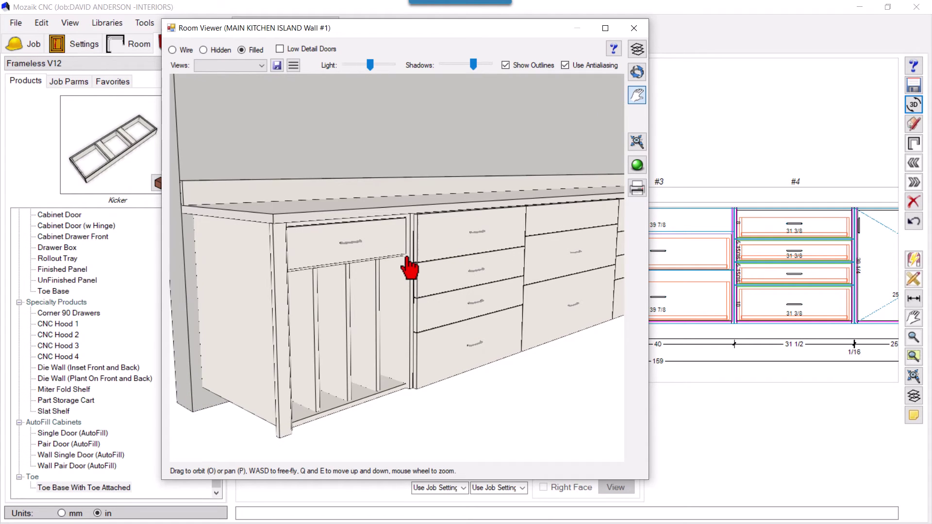
pyautogui.scroll(1, 408, 263)
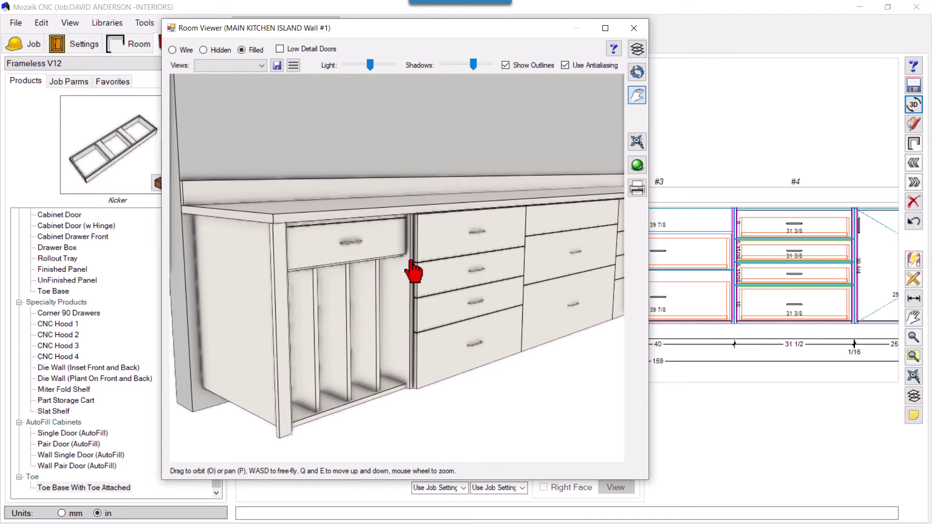
# - Close the 3D view and choose Cabinet Door (w Hinge) from Sub Assemblies
pyautogui.click(634, 27)
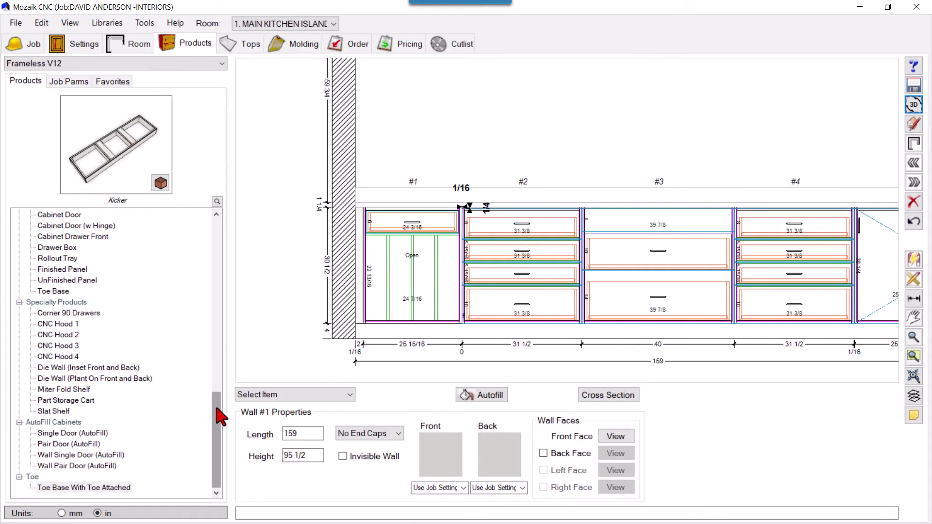
pyautogui.moveTo(216, 416); pyautogui.dragTo(219, 241)
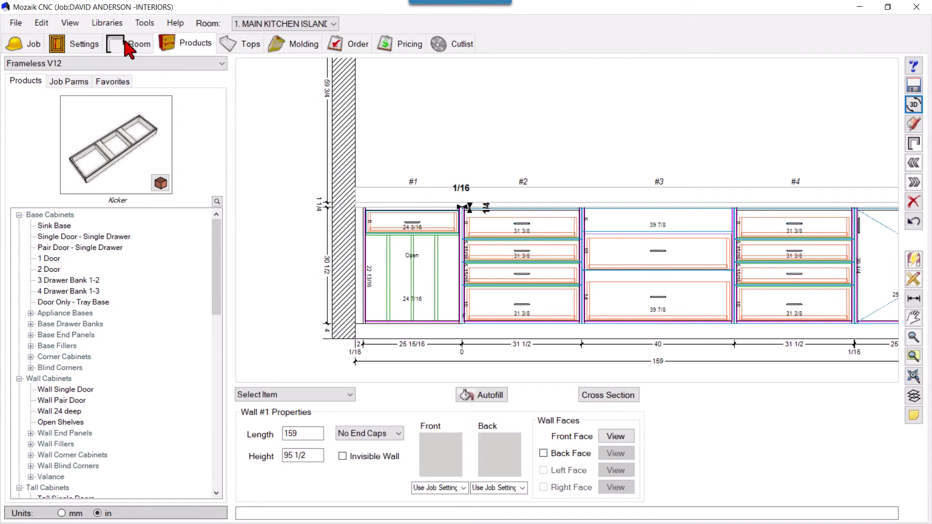
pyautogui.moveTo(214, 292)
pyautogui.mouseDown()
pyautogui.moveTo(214, 421)
pyautogui.moveTo(215, 399)
pyautogui.mouseUp()
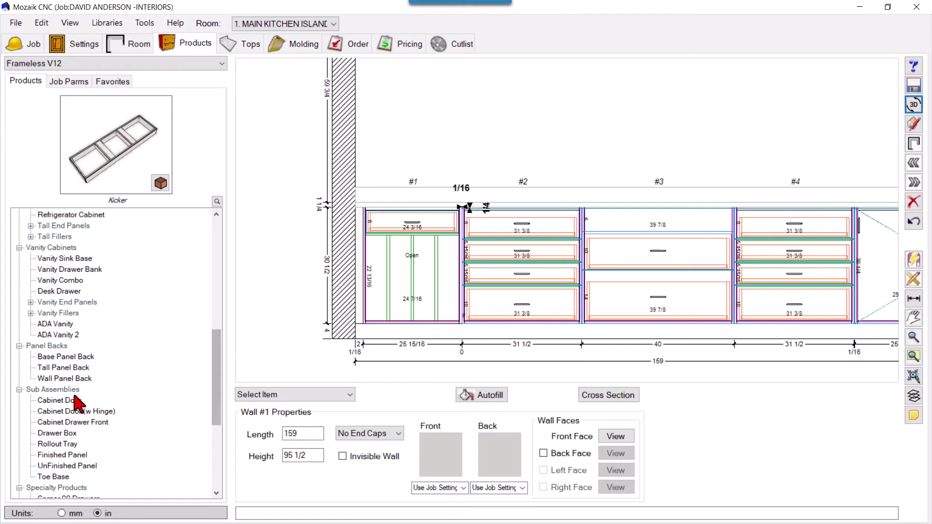
pyautogui.scroll(-1, 69, 401)
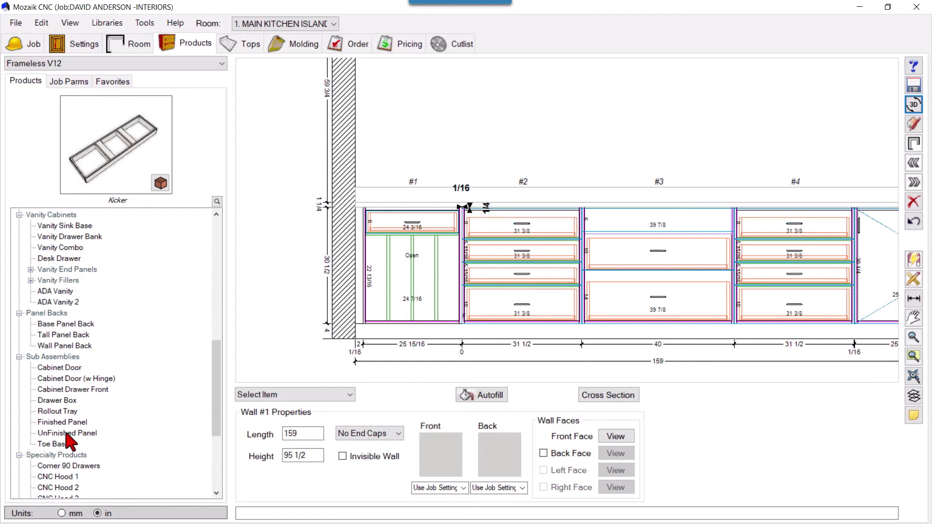
pyautogui.scroll(-1, 70, 456)
pyautogui.scroll(-3, 70, 465)
pyautogui.scroll(-1, 68, 458)
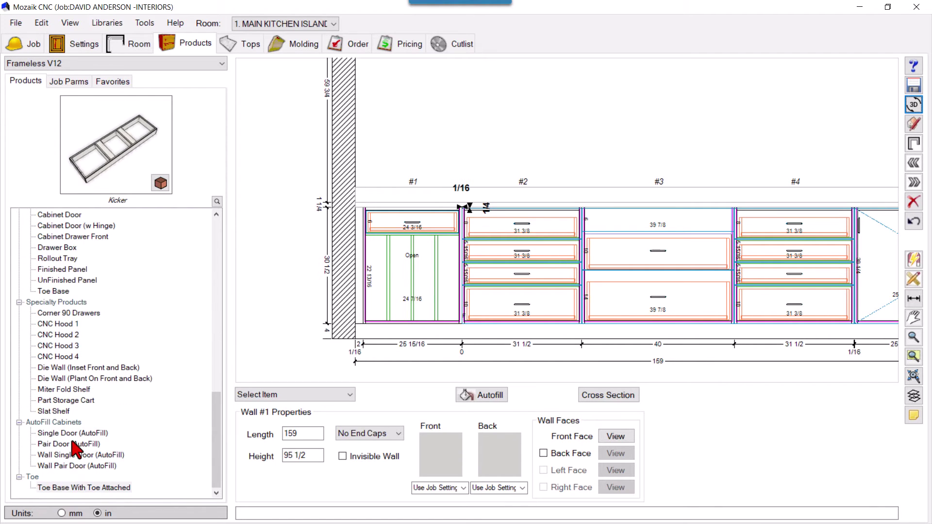
pyautogui.click(72, 436)
pyautogui.scroll(2, 72, 434)
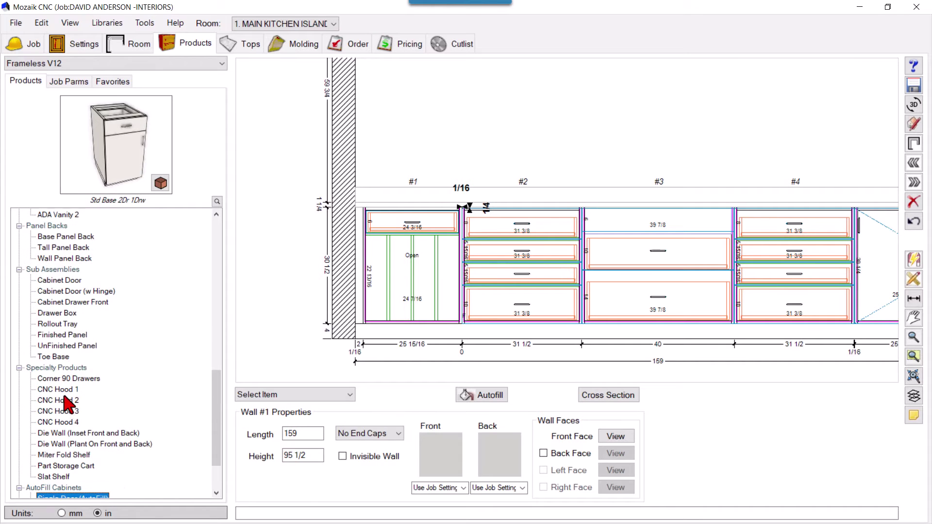
pyautogui.click(66, 292)
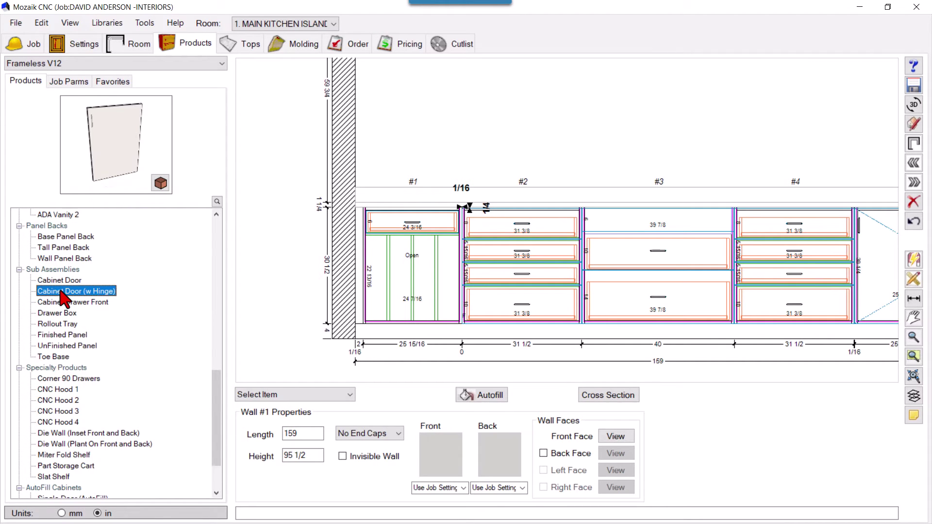
pyautogui.scroll(1, 50, 315)
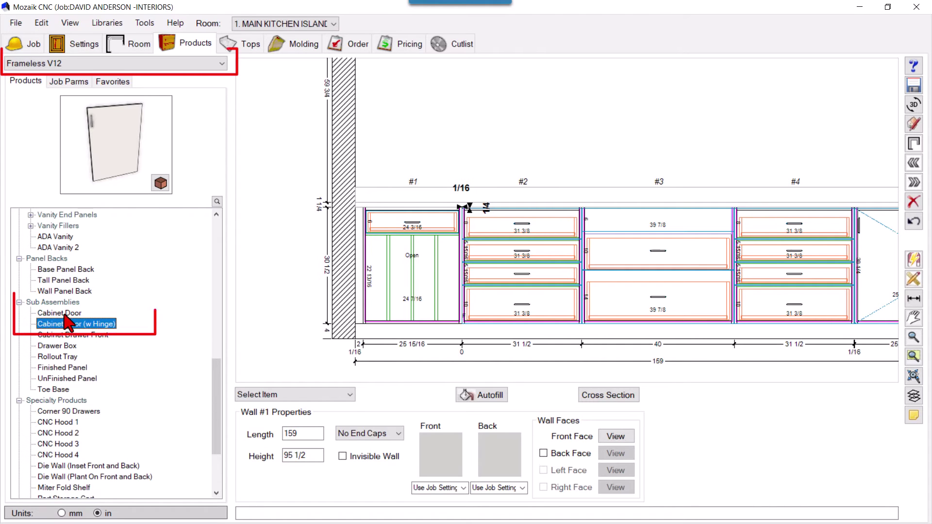
pyautogui.click(59, 313)
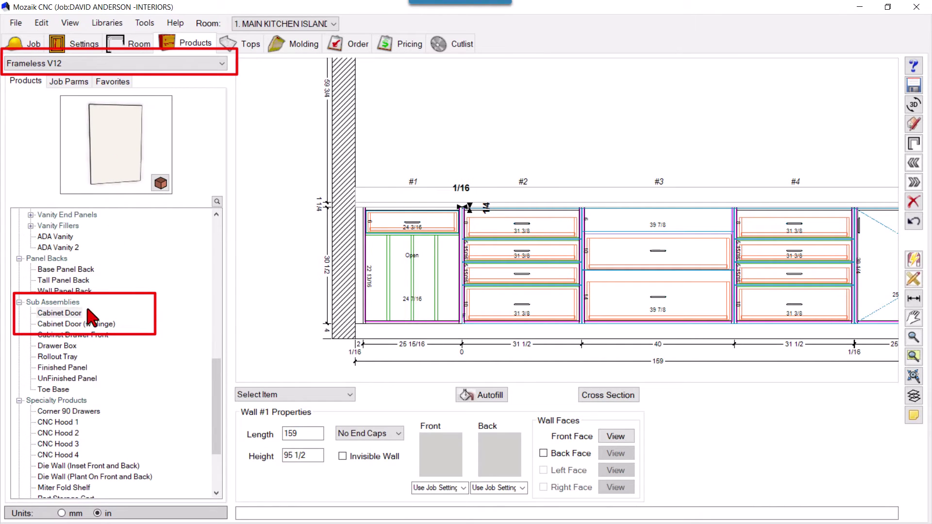
pyautogui.click(80, 324)
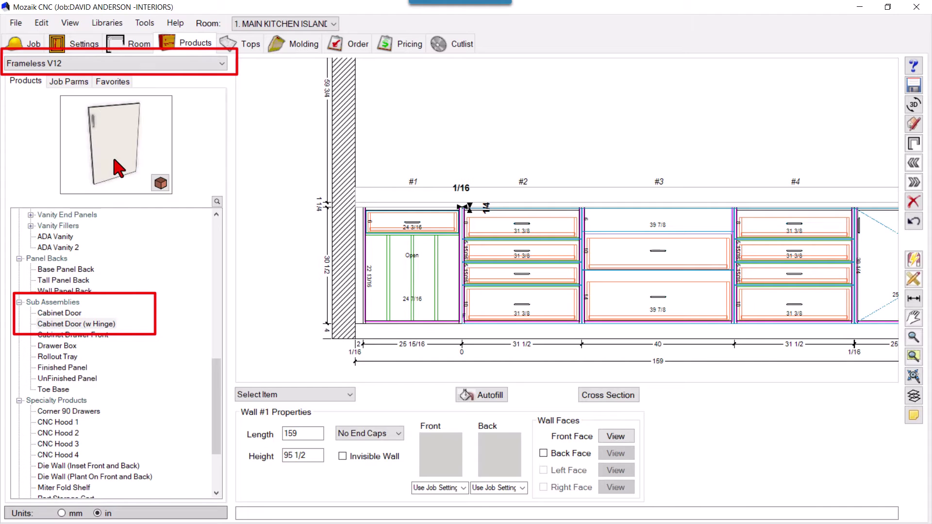
pyautogui.click(84, 325)
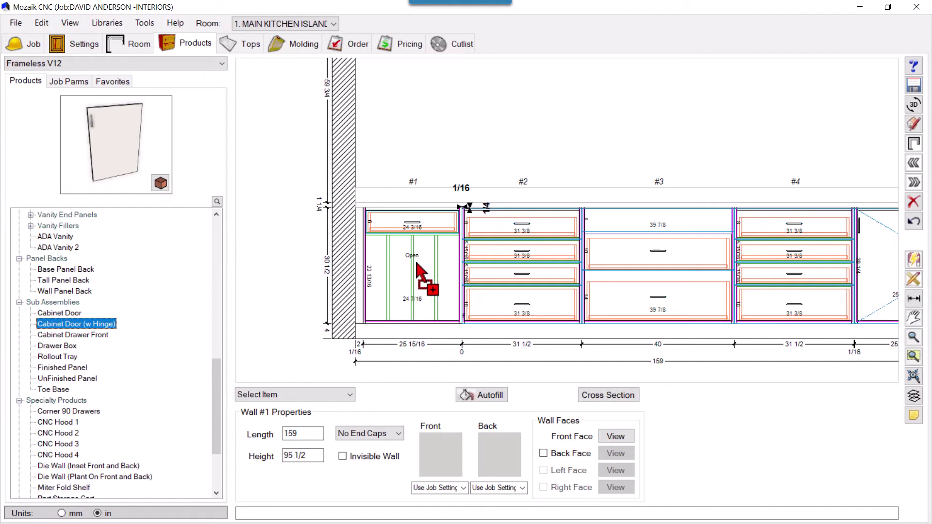
# - Drop Cabinet Door (w Hinge) into cabinet #1, then select the cabinet to read its width
pyautogui.moveTo(80, 331); pyautogui.dragTo(415, 266)
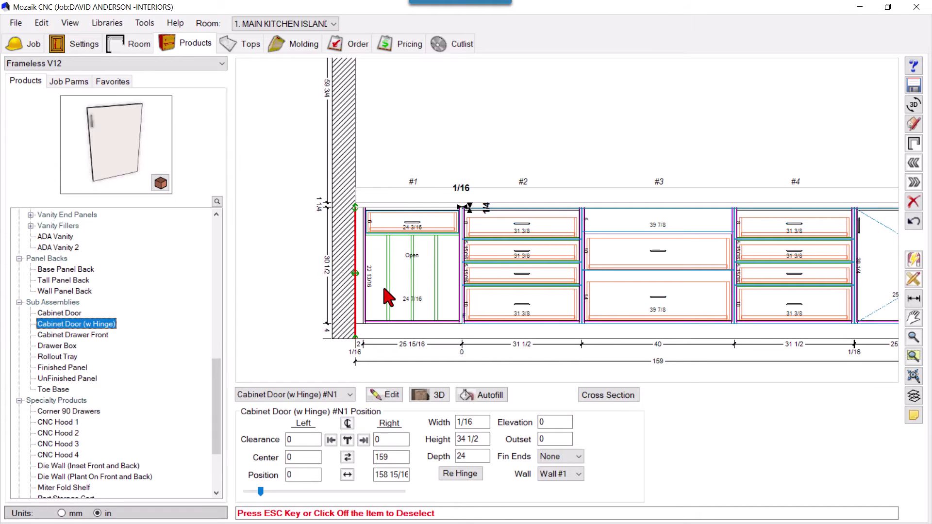
pyautogui.click(558, 479)
pyautogui.scroll(-1, 319, 289)
pyautogui.scroll(-2, 302, 281)
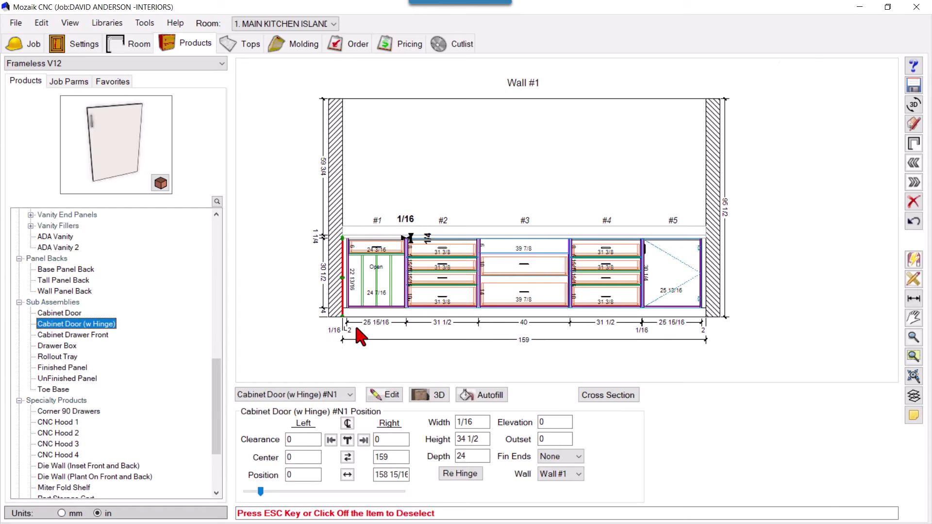
pyautogui.scroll(1, 364, 337)
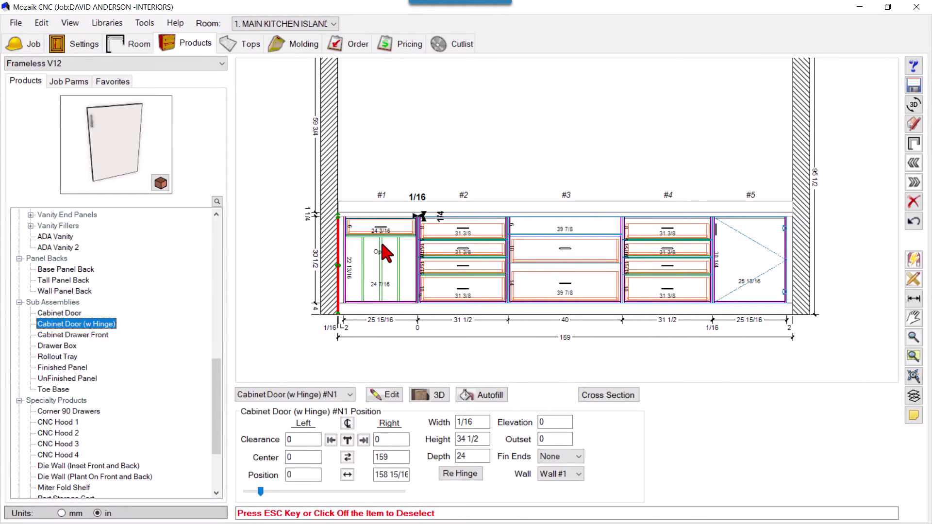
pyautogui.scroll(1, 384, 254)
pyautogui.click(369, 233)
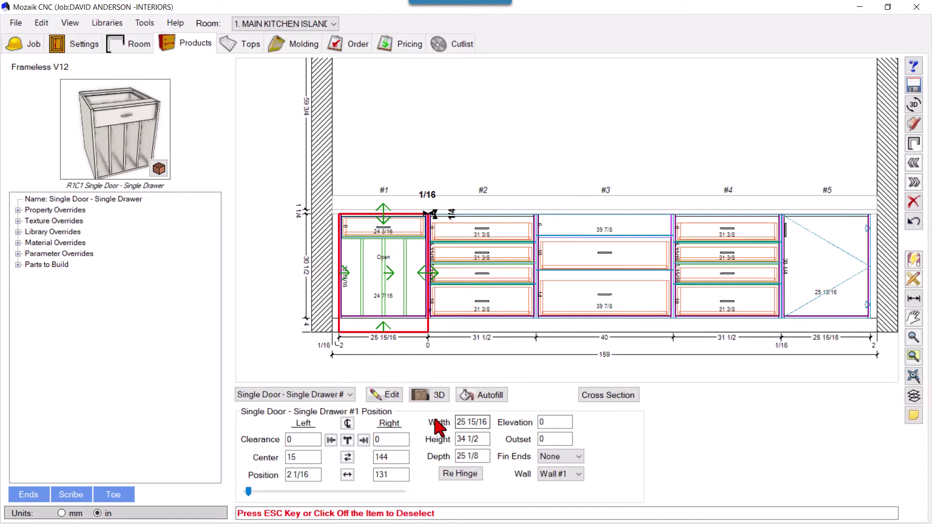
# - Copy cabinet #1's 25 15/16 width value
pyautogui.moveTo(458, 423); pyautogui.dragTo(517, 423)
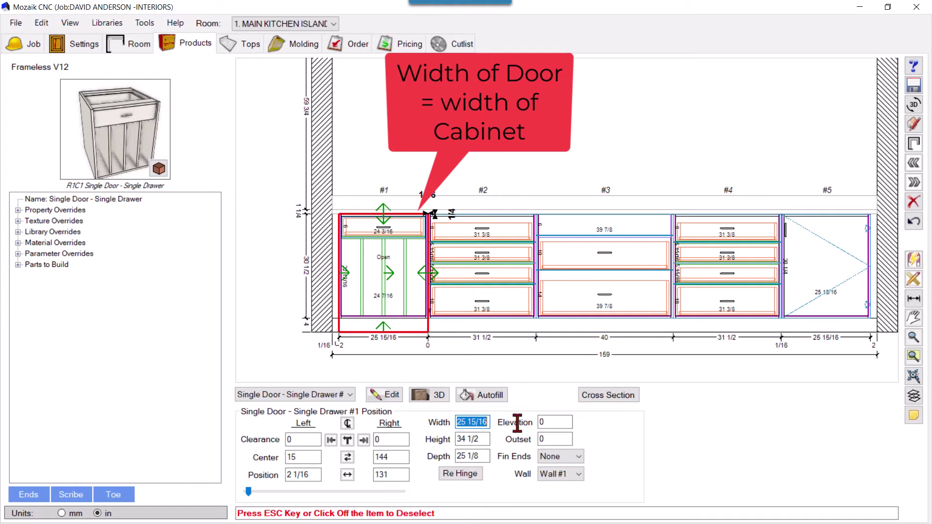
pyautogui.rightClick(470, 424)
pyautogui.click(500, 295)
# - Set hinged door #N1's width to 25 15/16, stretching it toward the right
pyautogui.click(333, 312)
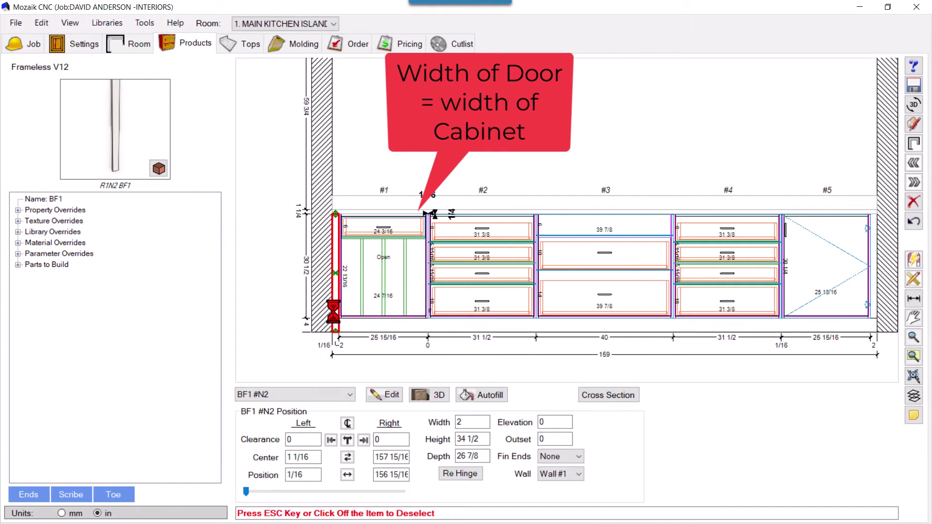
pyautogui.click(320, 394)
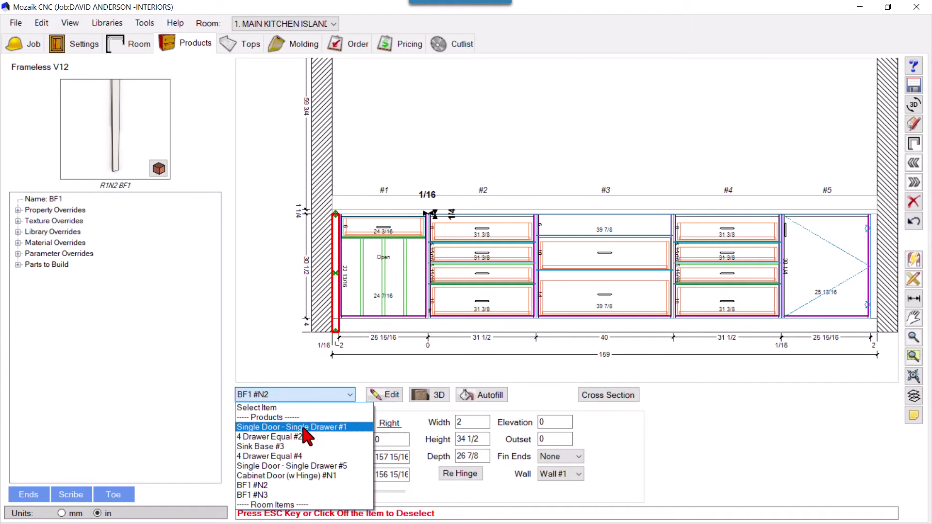
pyautogui.click(304, 476)
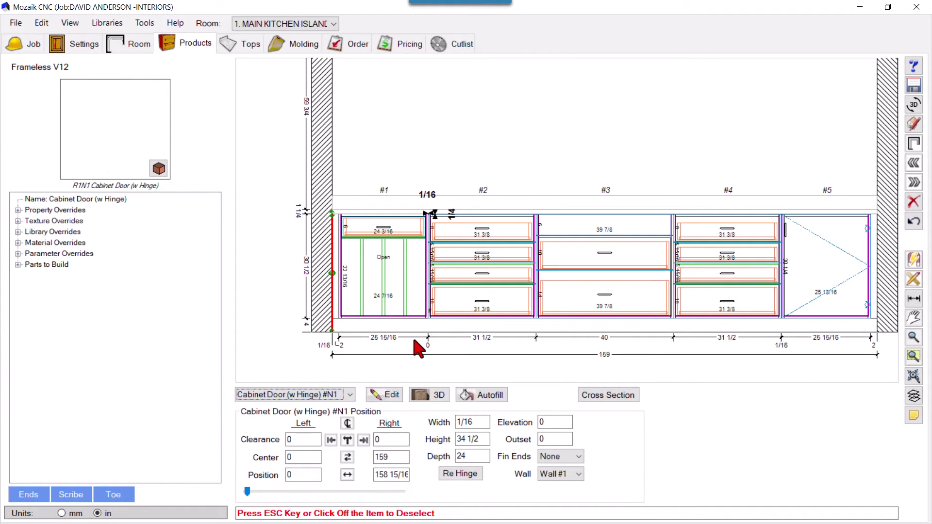
pyautogui.click(466, 423)
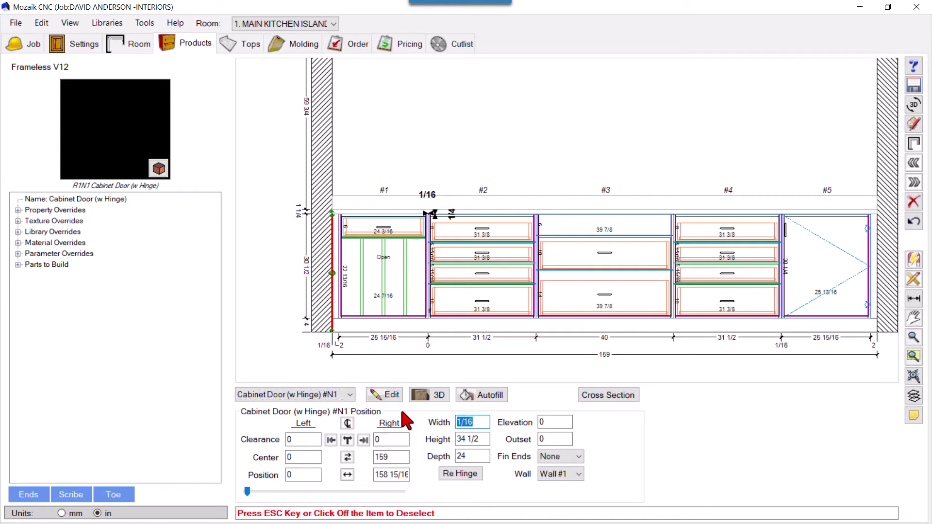
pyautogui.write('25 15/16')
pyautogui.press('Return')
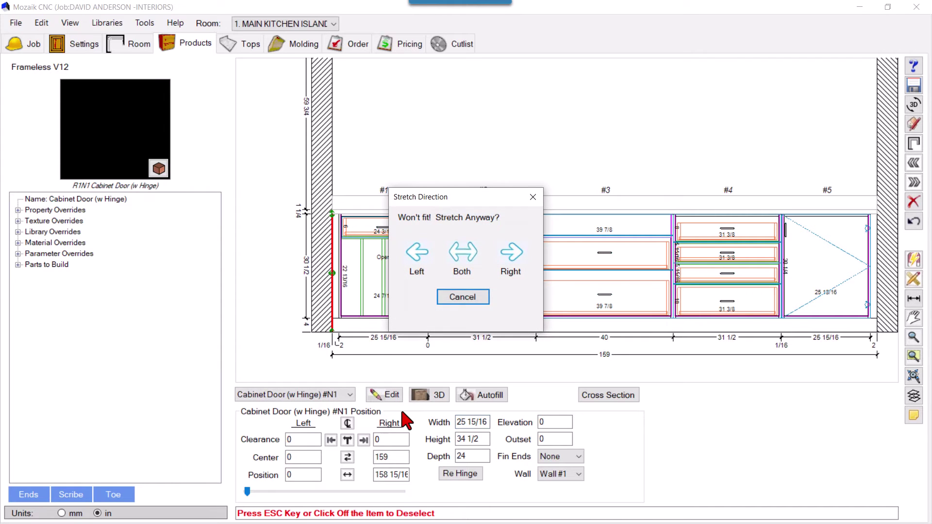
pyautogui.click(521, 257)
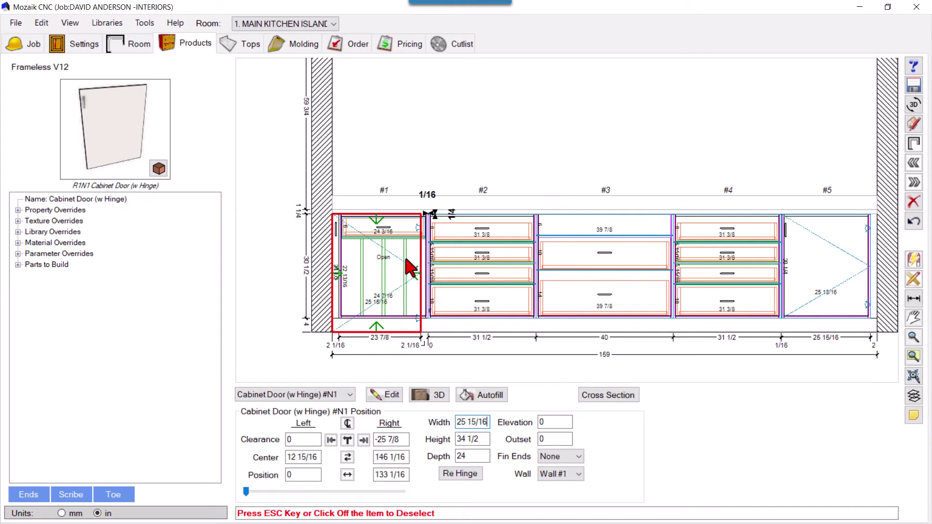
# - Set door #1's left clearance to 2
pyautogui.click(296, 439)
pyautogui.write('2')
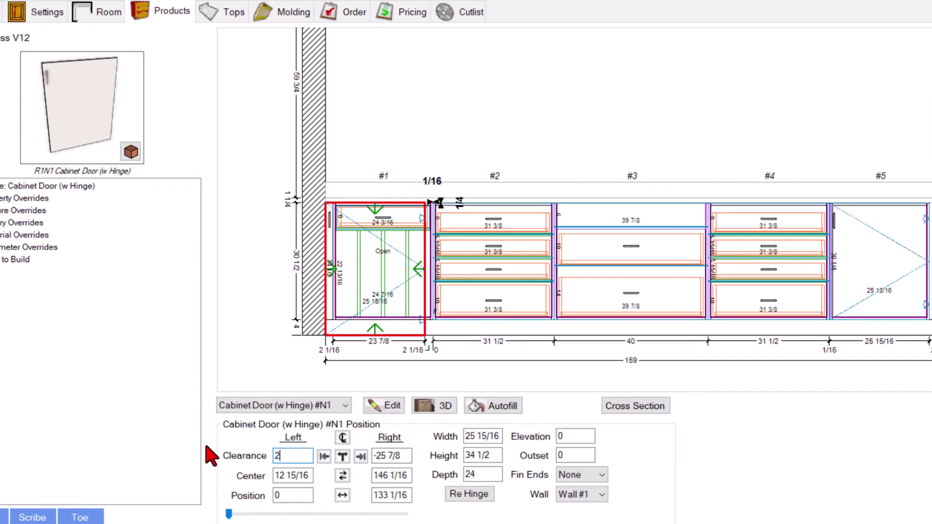
pyautogui.press('Return')
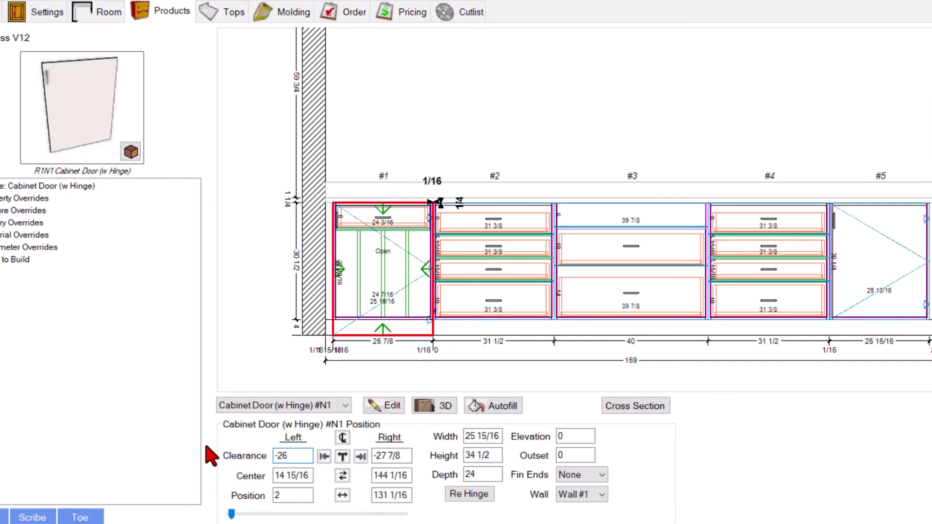
pyautogui.scroll(1, 361, 268)
pyautogui.scroll(1, 324, 178)
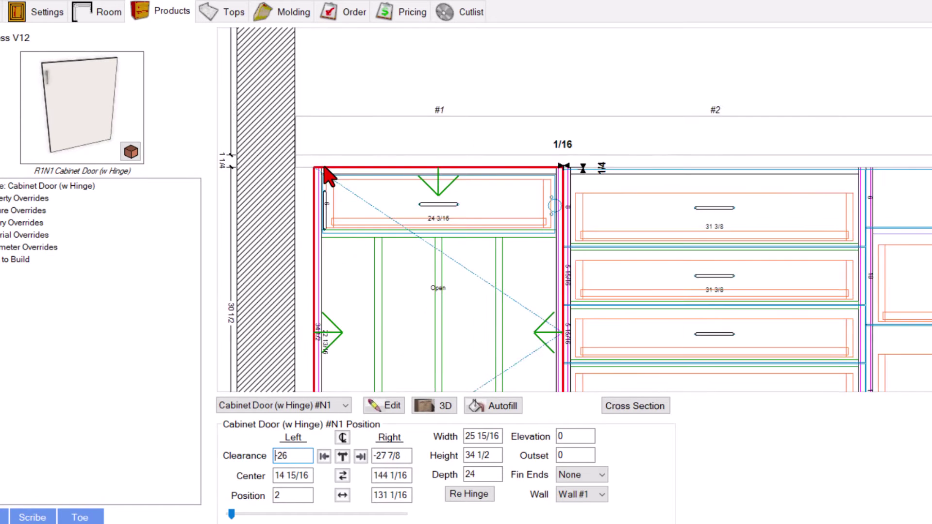
pyautogui.scroll(1, 324, 178)
pyautogui.scroll(-1, 330, 180)
pyautogui.scroll(1, 354, 360)
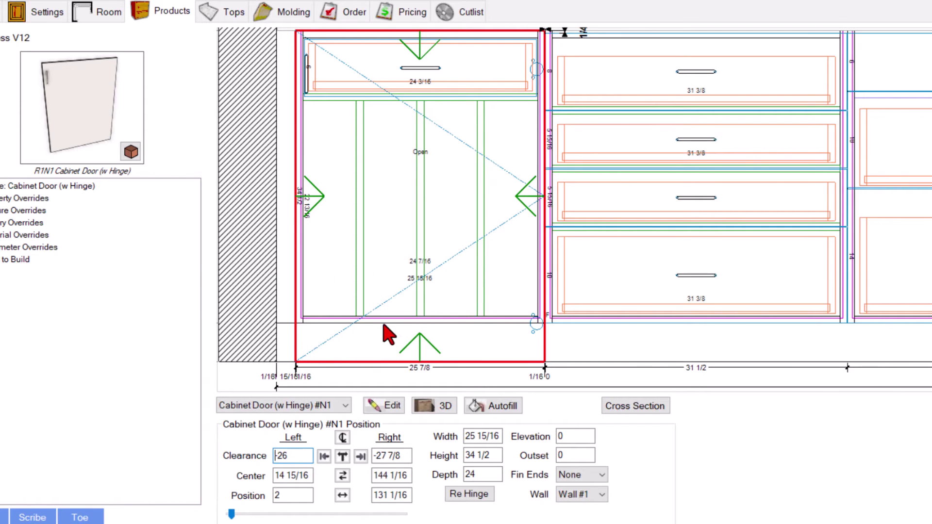
pyautogui.scroll(-1, 394, 355)
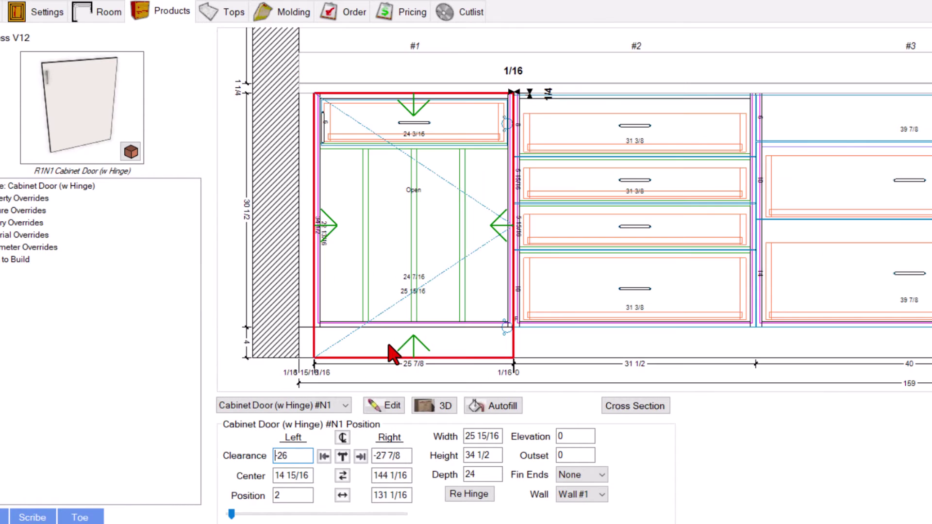
pyautogui.click(435, 410)
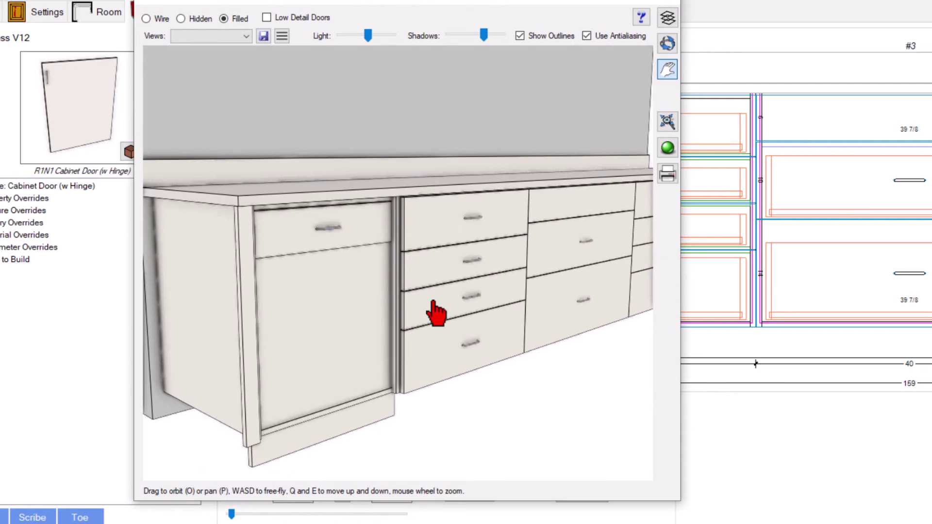
pyautogui.click(665, 10)
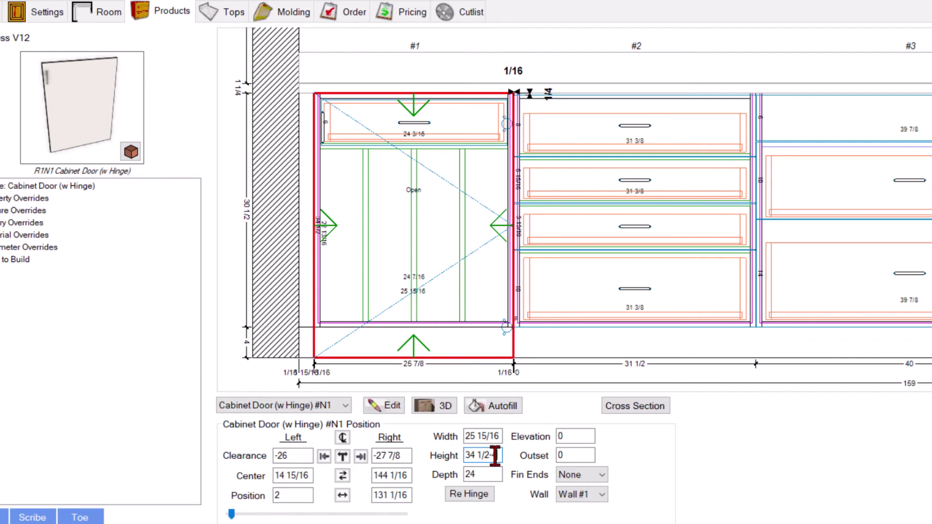
pyautogui.write('0')
# - Set door #1's height to 30 1/2 and its elevation to 4
pyautogui.press('Return')
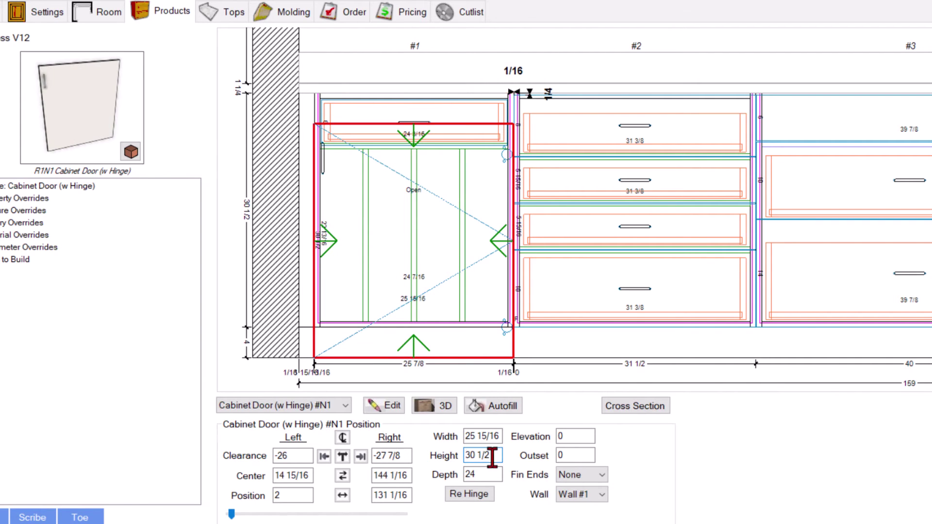
pyautogui.click(577, 440)
pyautogui.write('4')
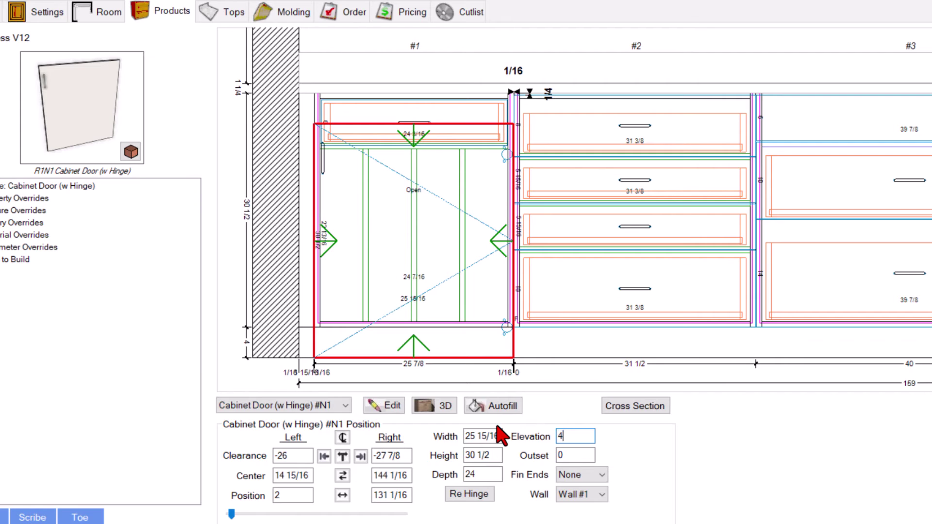
pyautogui.press('Return')
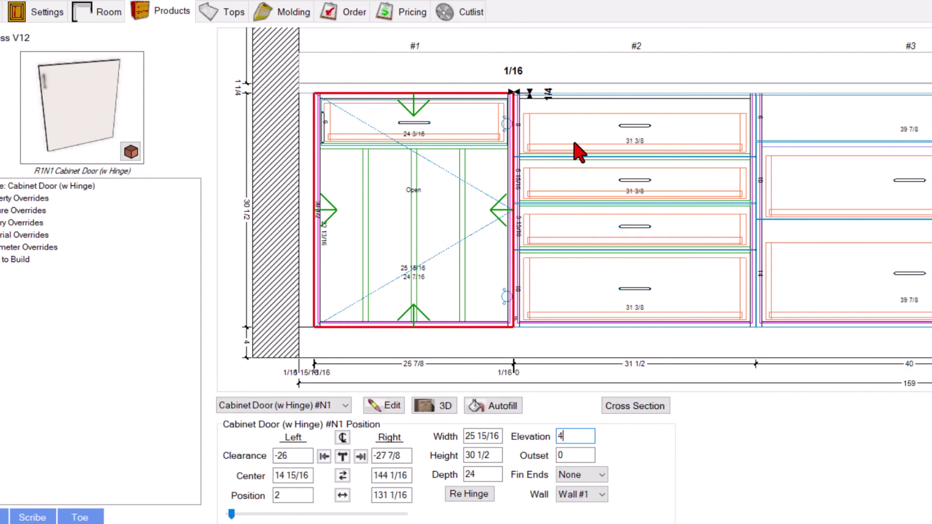
pyautogui.scroll(3, 510, 218)
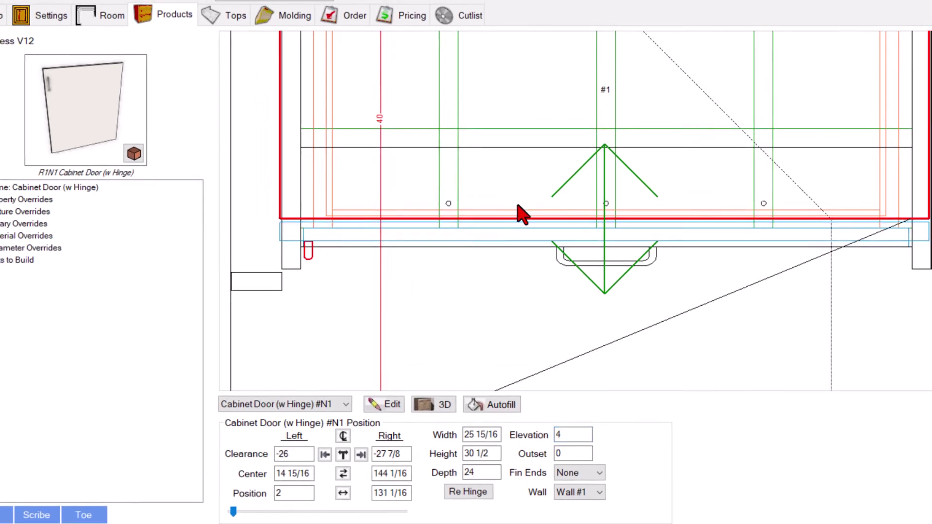
pyautogui.scroll(-5, 424, 328)
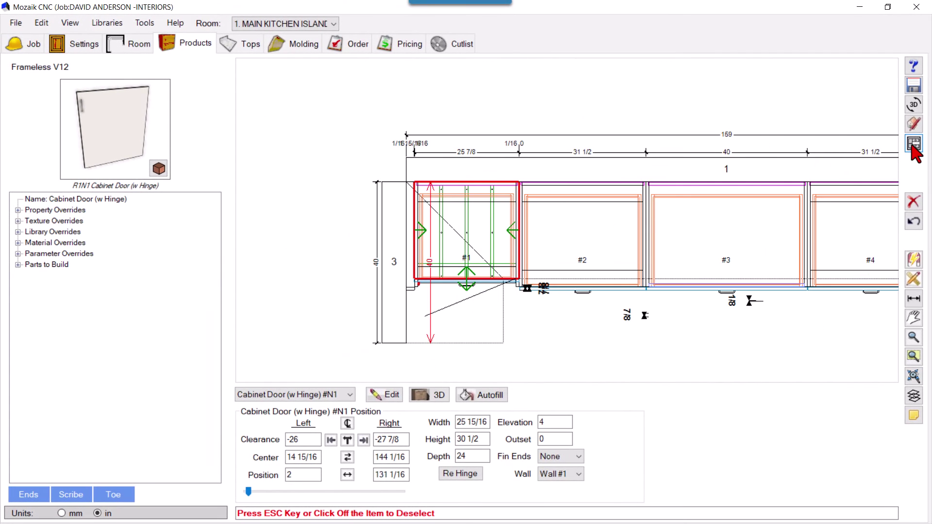
# - Select the Single Door - Single Drawer cabinet and copy its 25 1/8 depth
pyautogui.click(314, 395)
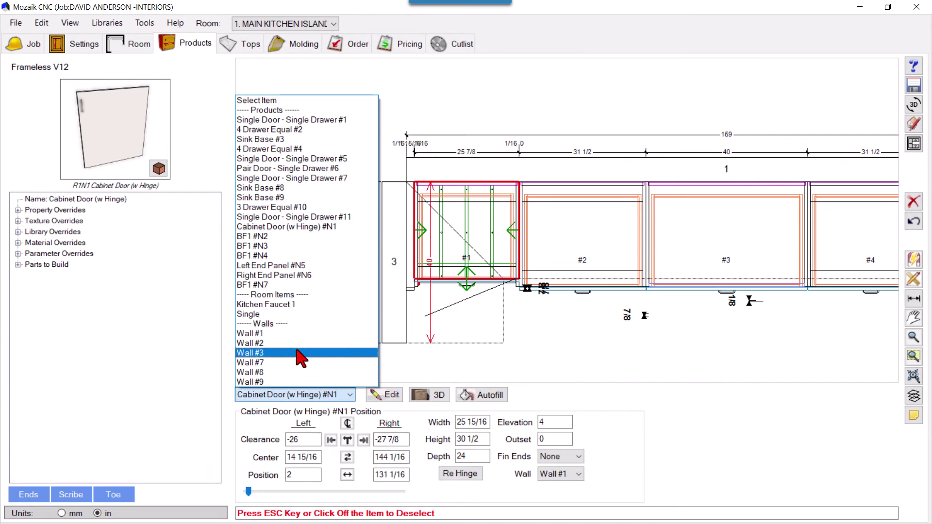
pyautogui.click(425, 283)
pyautogui.click(424, 282)
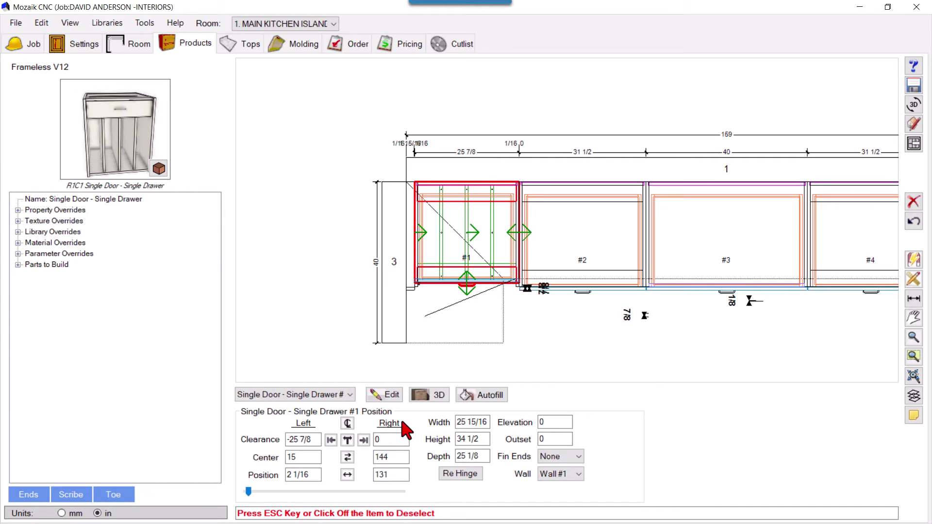
pyautogui.doubleClick(466, 457)
pyautogui.rightClick(466, 458)
# - Reselect door #N1 and replace its 24 depth with the copied 25 1/8
pyautogui.click(516, 336)
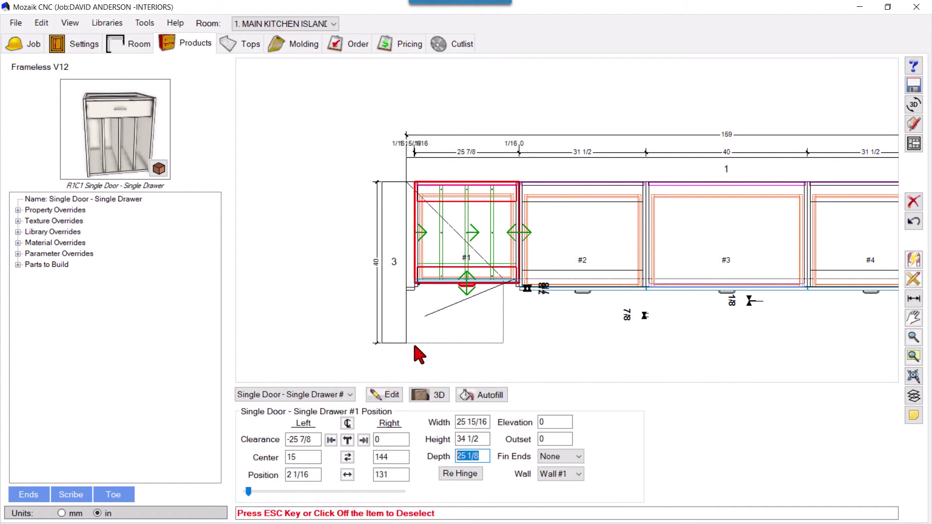
pyautogui.click(335, 396)
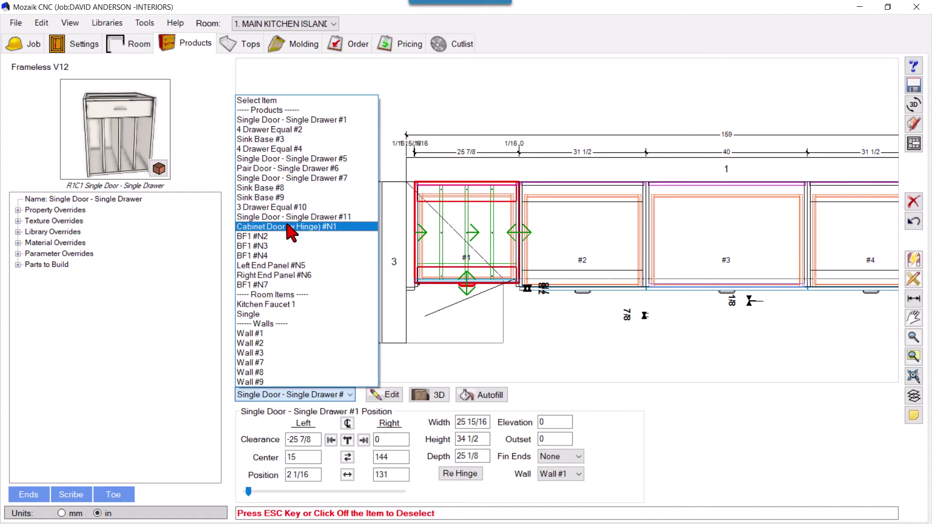
pyautogui.click(290, 227)
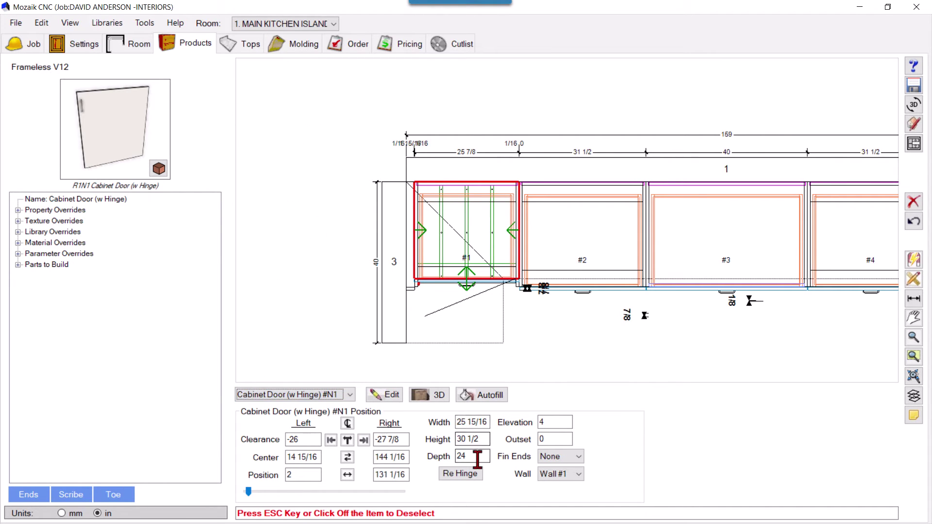
pyautogui.doubleClick(459, 457)
pyautogui.rightClick(459, 457)
pyautogui.click(503, 357)
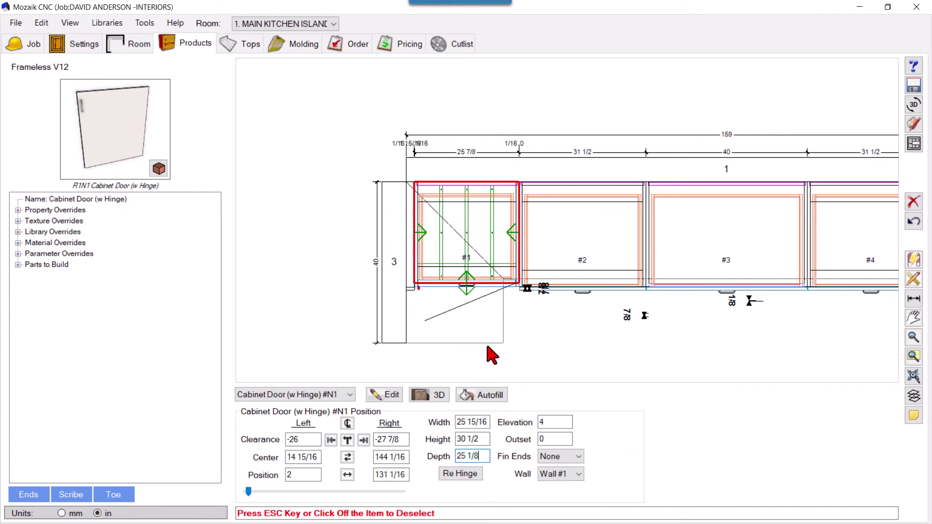
pyautogui.scroll(1, 517, 233)
pyautogui.scroll(1, 499, 295)
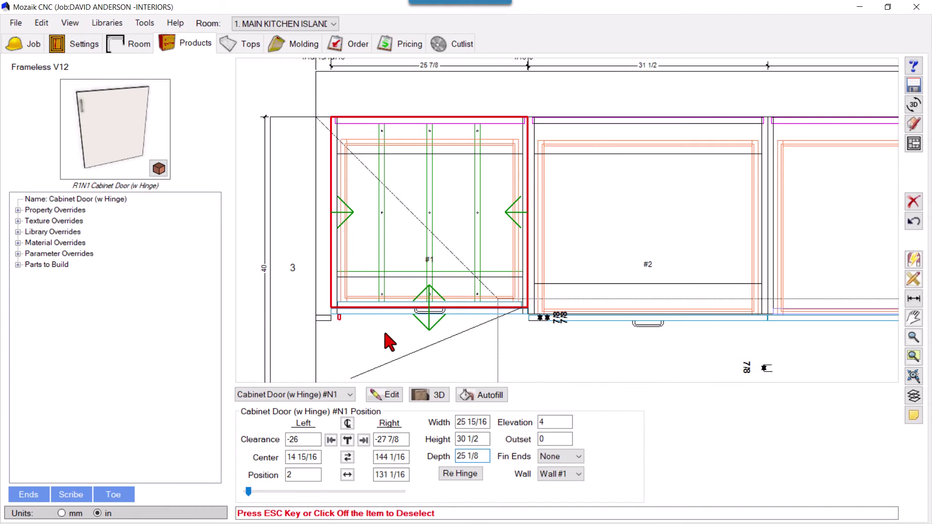
pyautogui.click(357, 331)
pyautogui.scroll(1, 348, 314)
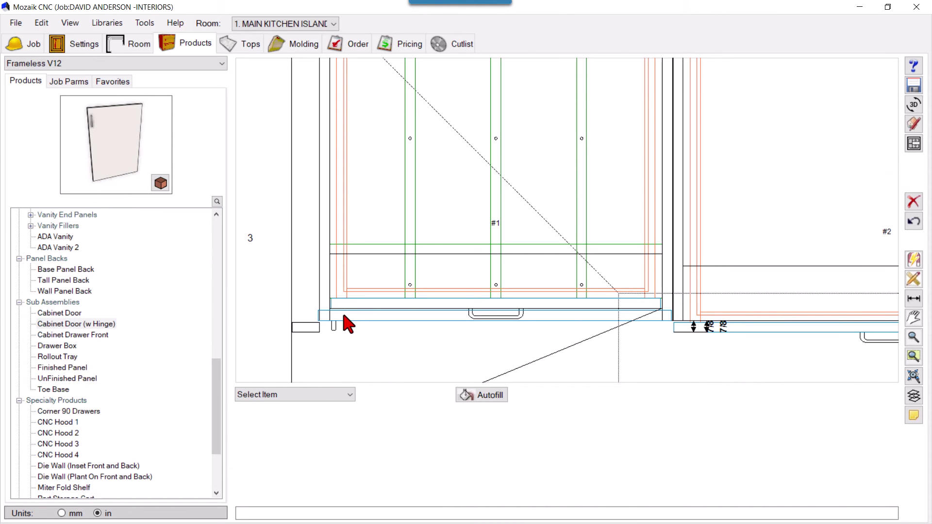
pyautogui.scroll(1, 345, 315)
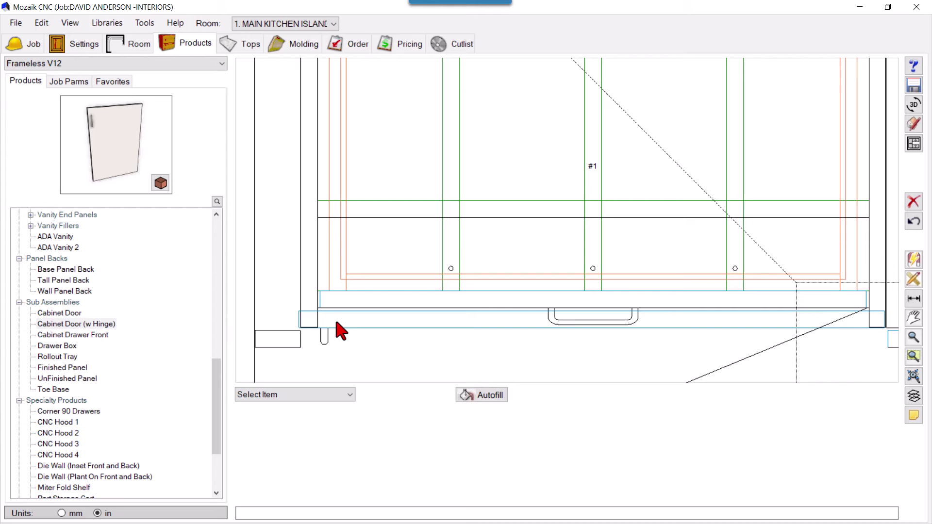
pyautogui.click(331, 395)
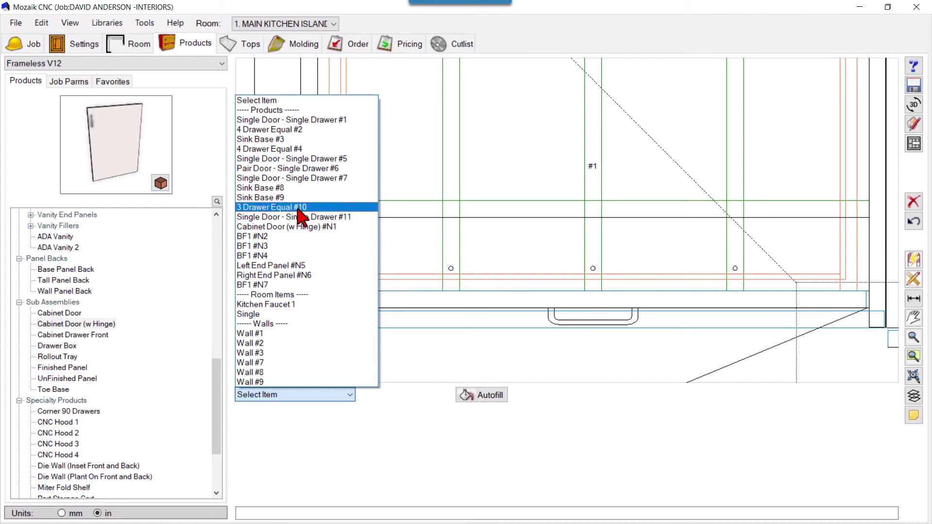
# - Reselect door #1 and add 3/4 to its 25 1/8 depth, making it 25 7/8
pyautogui.click(306, 235)
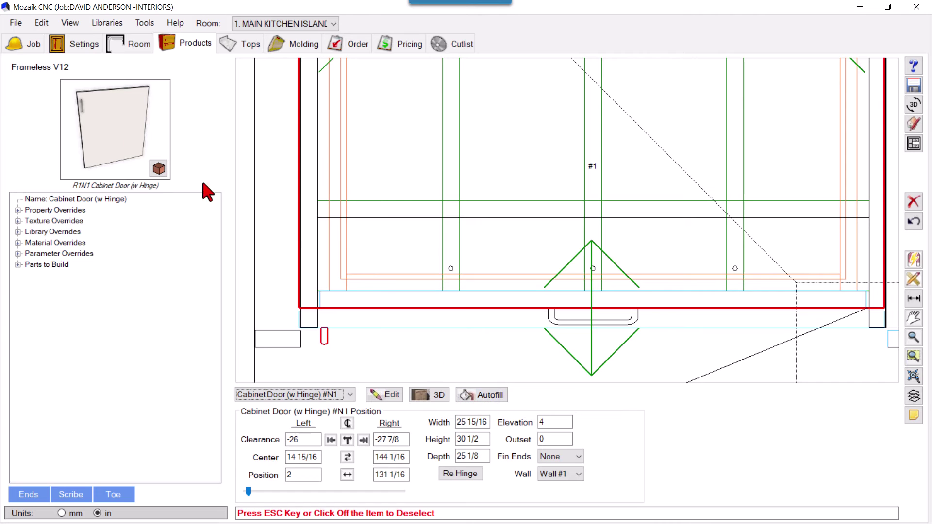
pyautogui.click(481, 457)
pyautogui.write('+3/4')
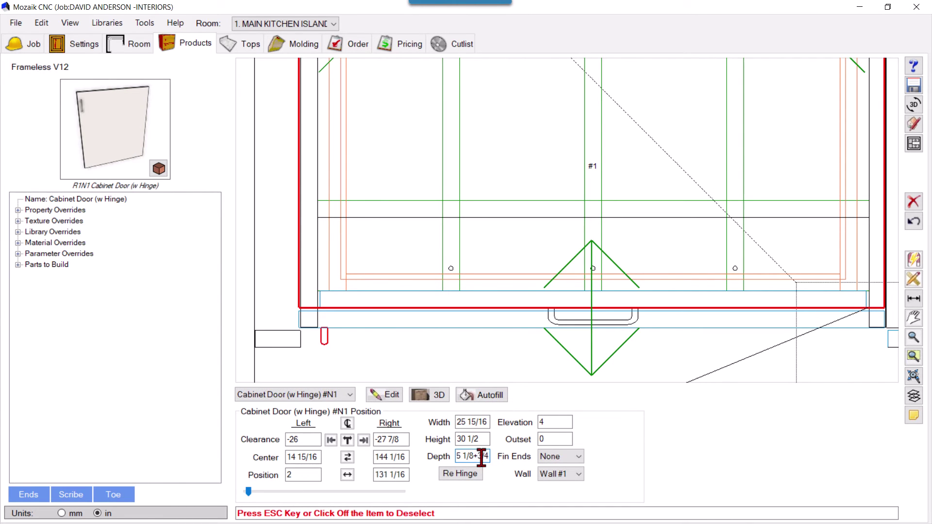
pyautogui.press('Return')
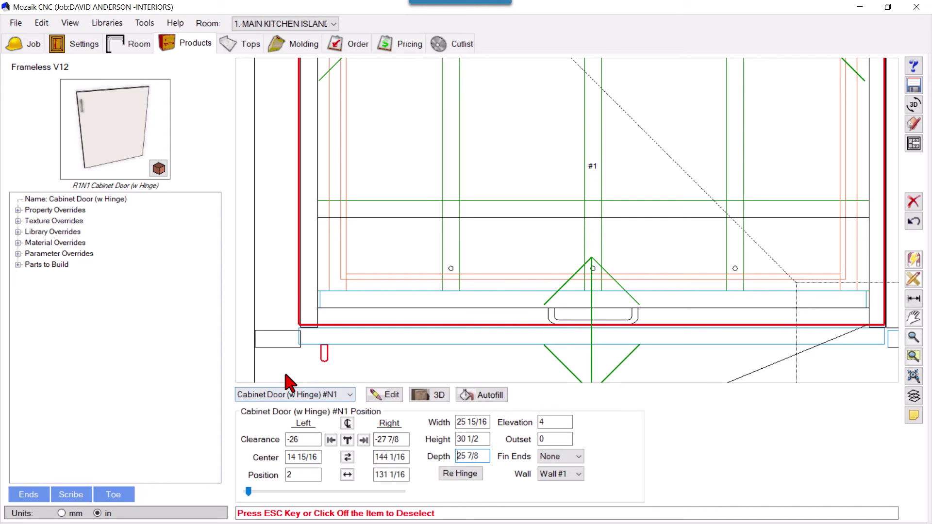
pyautogui.scroll(2, 303, 335)
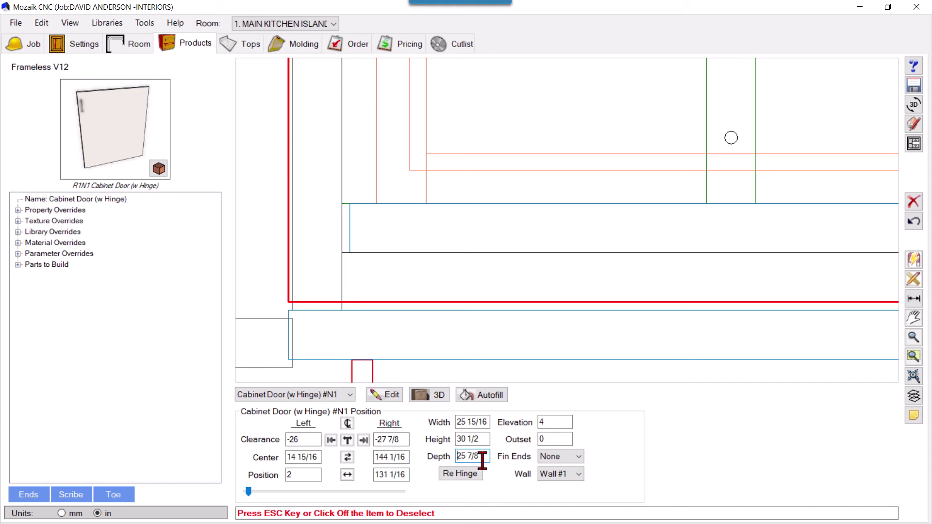
pyautogui.scroll(-2, 370, 327)
pyautogui.scroll(-1, 543, 340)
pyautogui.scroll(3, 543, 341)
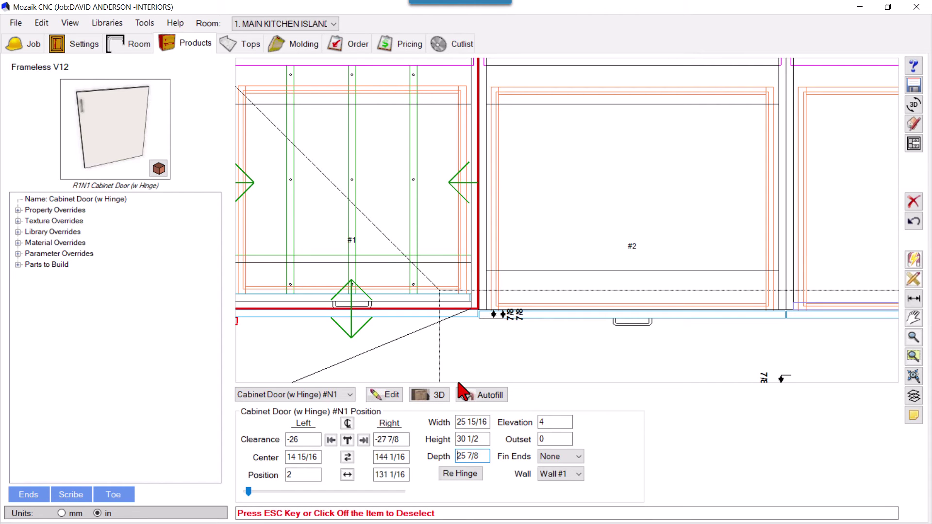
# - Enter an adjusted expression in Door #N1's Depth field so it resolves to 26
pyautogui.press('super')
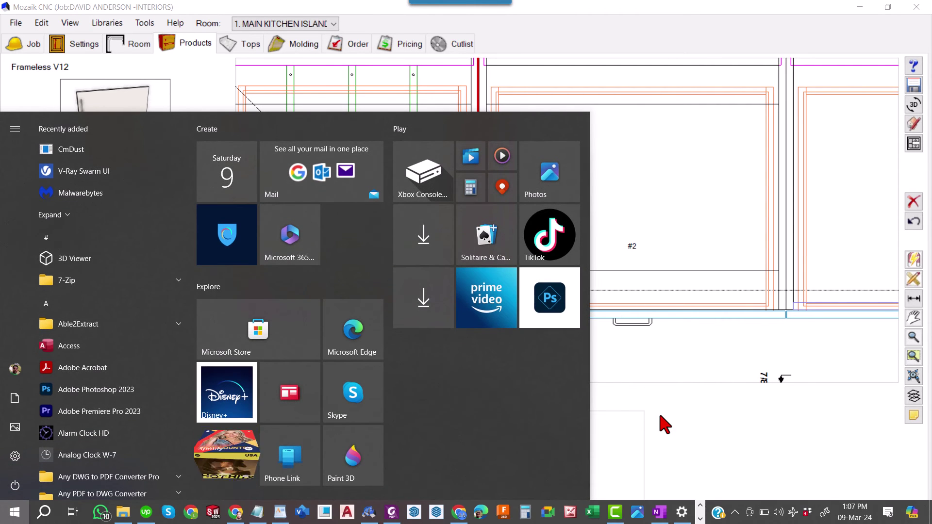
pyautogui.press('super')
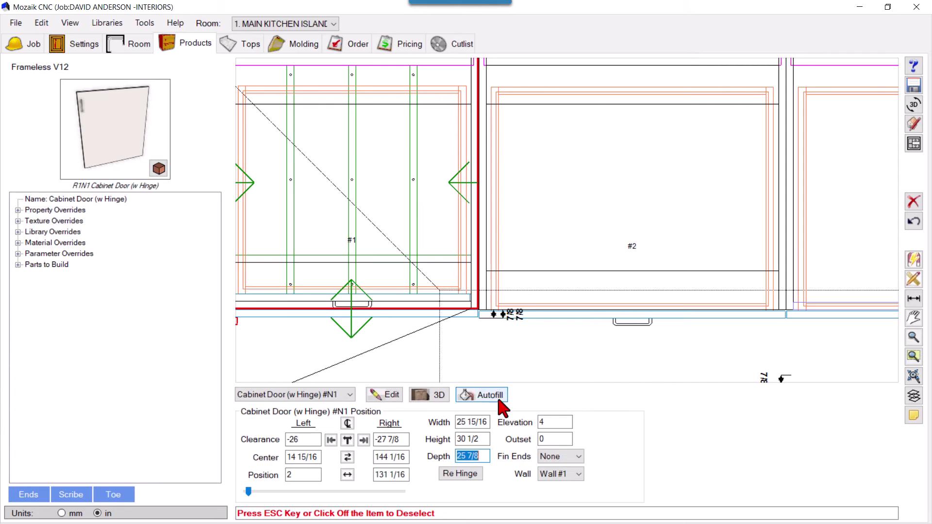
pyautogui.click(481, 457)
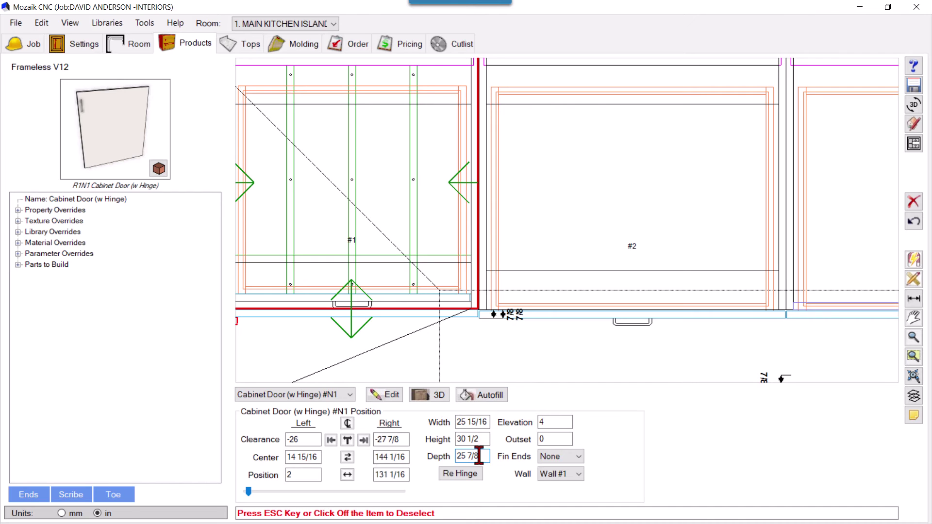
pyautogui.write('-1/4')
pyautogui.press('Return')
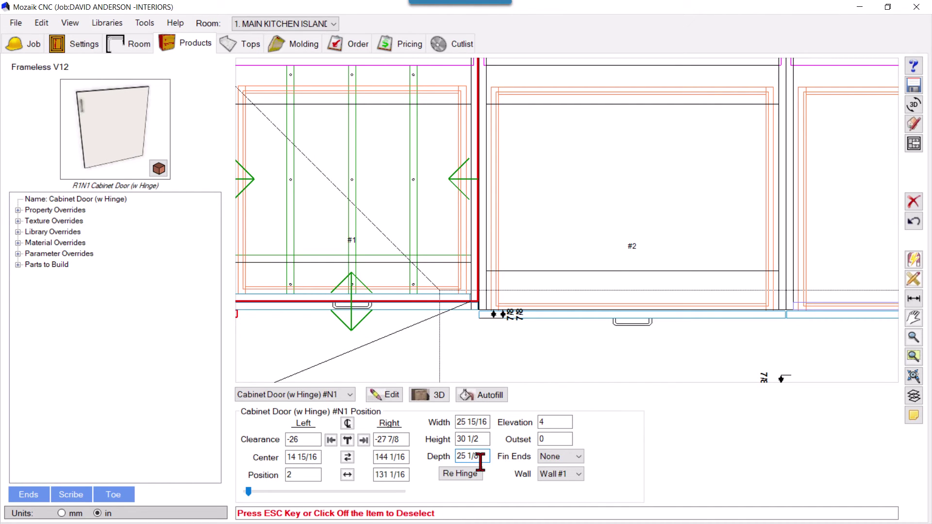
pyautogui.press('Return')
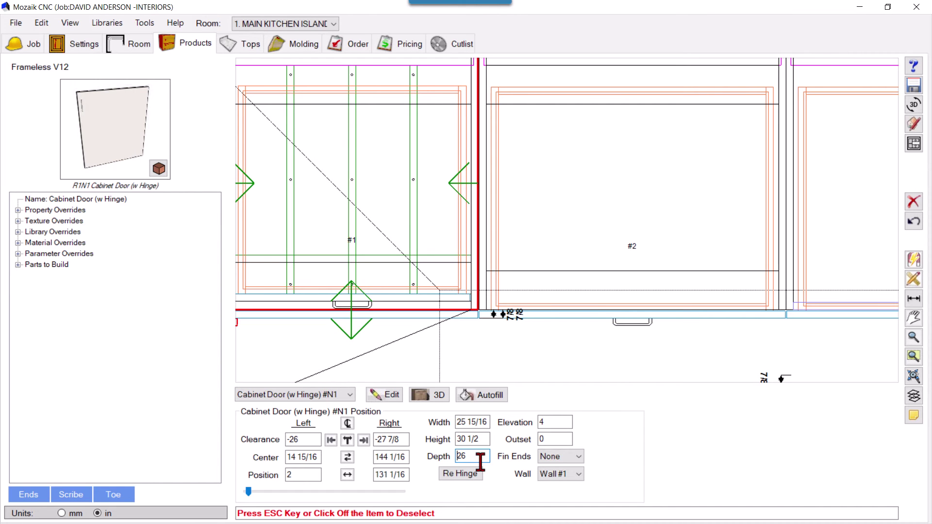
pyautogui.scroll(-2, 352, 324)
pyautogui.scroll(3, 370, 316)
pyautogui.scroll(3, 370, 315)
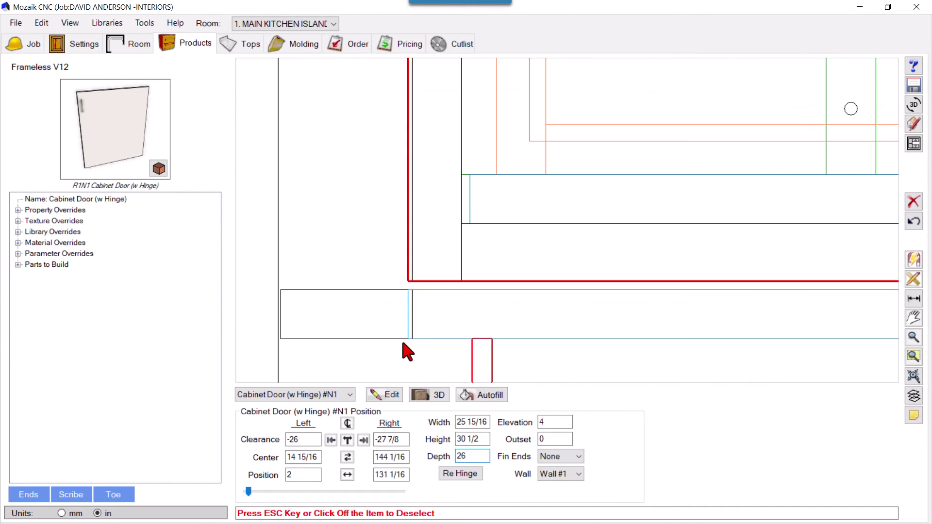
# - Select filler BF1 beside the door to inspect it, then deselect it
pyautogui.click(320, 275)
pyautogui.scroll(-2, 334, 298)
pyautogui.scroll(1, 421, 288)
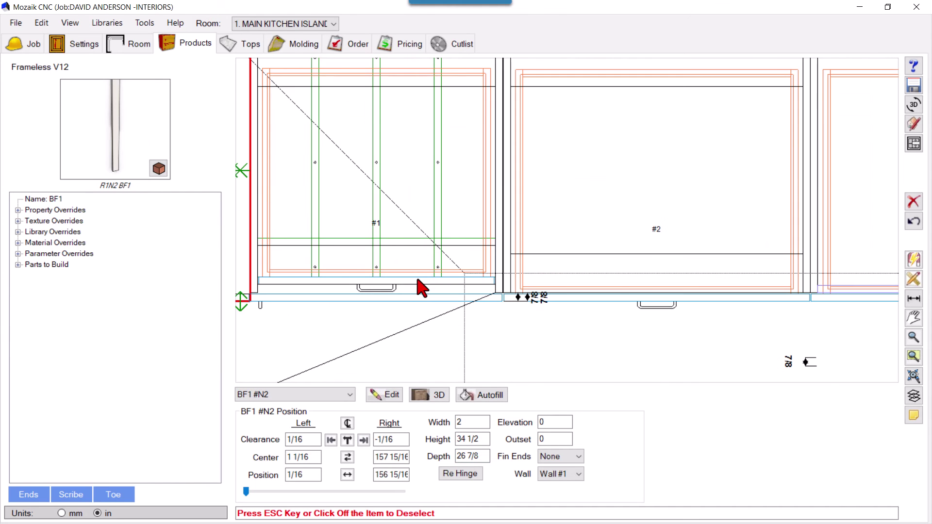
pyautogui.click(319, 322)
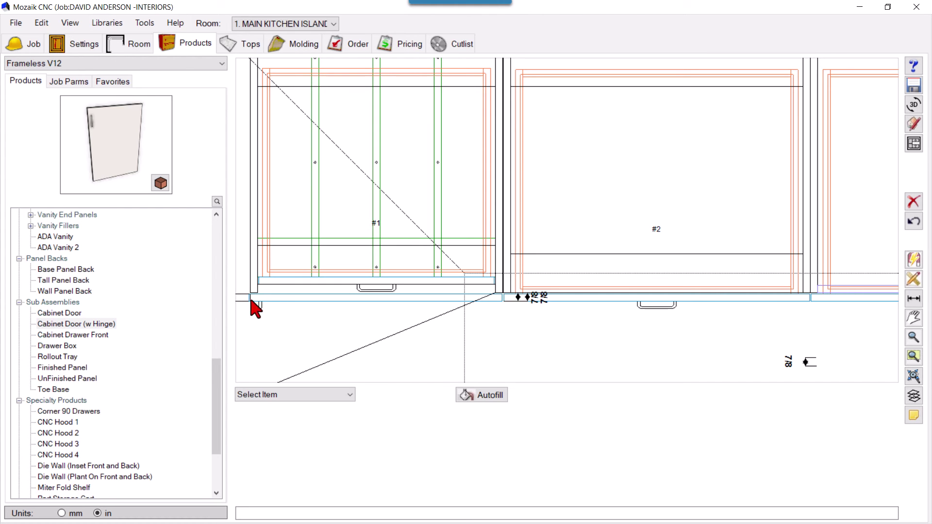
pyautogui.scroll(2, 252, 303)
pyautogui.scroll(3, 248, 300)
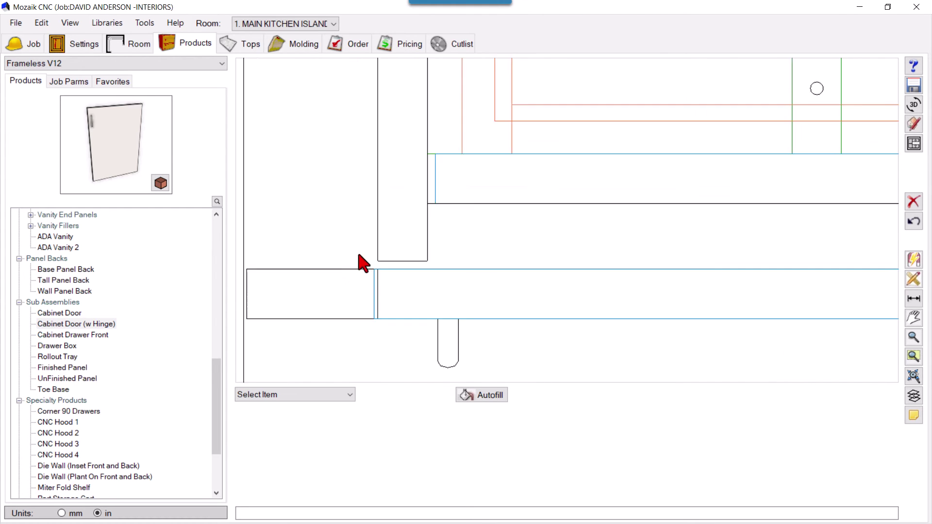
pyautogui.scroll(-2, 295, 320)
pyautogui.scroll(-2, 307, 320)
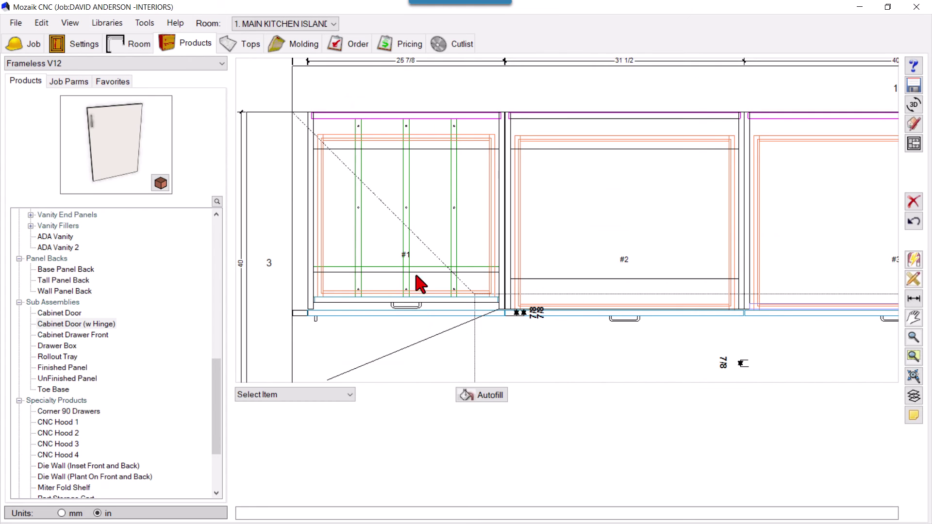
# - Open the island's 3D view and orbit to a frontal angle on the cabinet
pyautogui.click(913, 104)
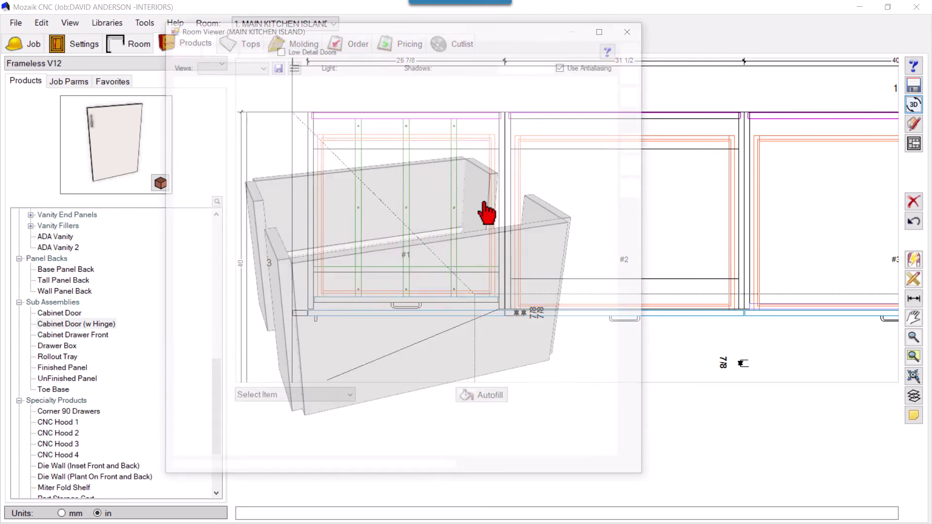
pyautogui.moveTo(355, 282); pyautogui.dragTo(356, 304)
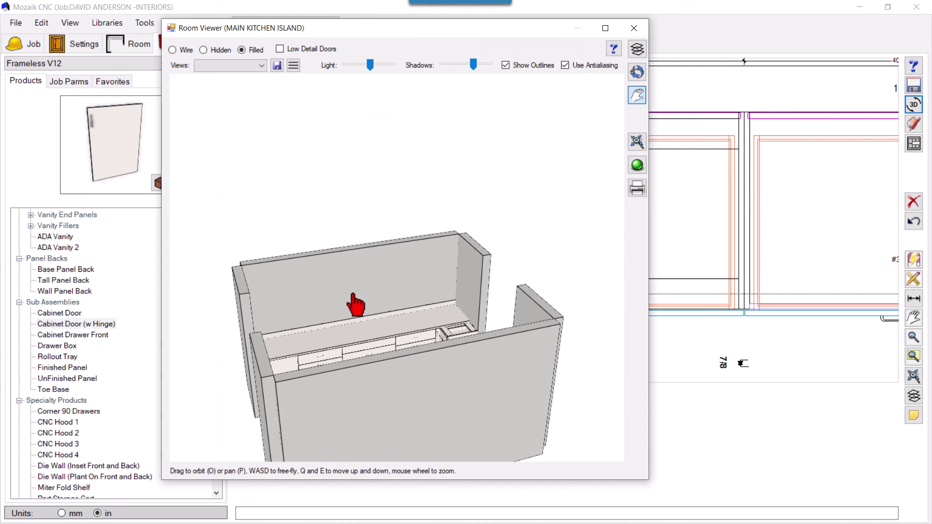
pyautogui.click(637, 75)
pyautogui.moveTo(427, 264); pyautogui.dragTo(260, 394)
pyautogui.scroll(2, 261, 393)
pyautogui.scroll(2, 250, 395)
pyautogui.scroll(2, 267, 381)
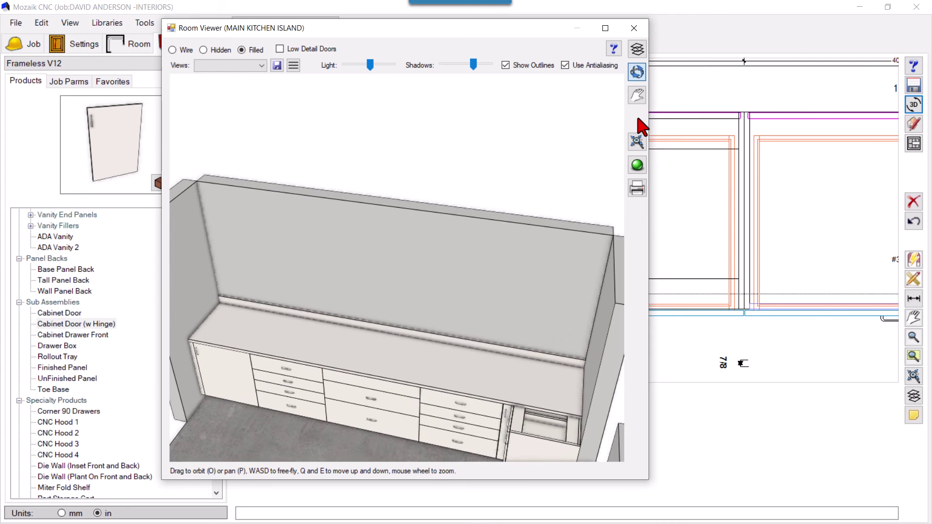
# - Pan the 3D view toward the hinged door, then close the Room Viewer
pyautogui.click(637, 95)
pyautogui.moveTo(333, 287); pyautogui.dragTo(412, 302)
pyautogui.scroll(2, 354, 278)
pyautogui.scroll(2, 355, 278)
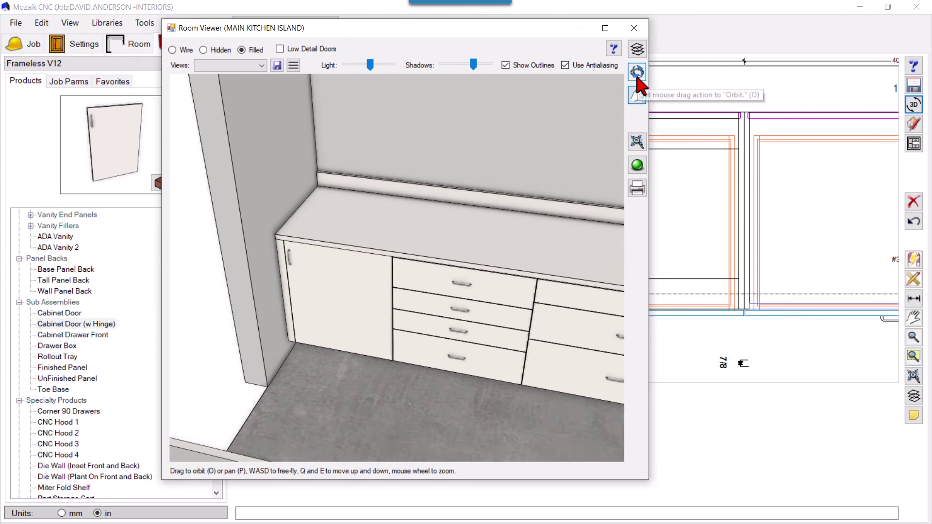
pyautogui.scroll(1, 381, 304)
pyautogui.scroll(1, 327, 308)
pyautogui.scroll(1, 331, 308)
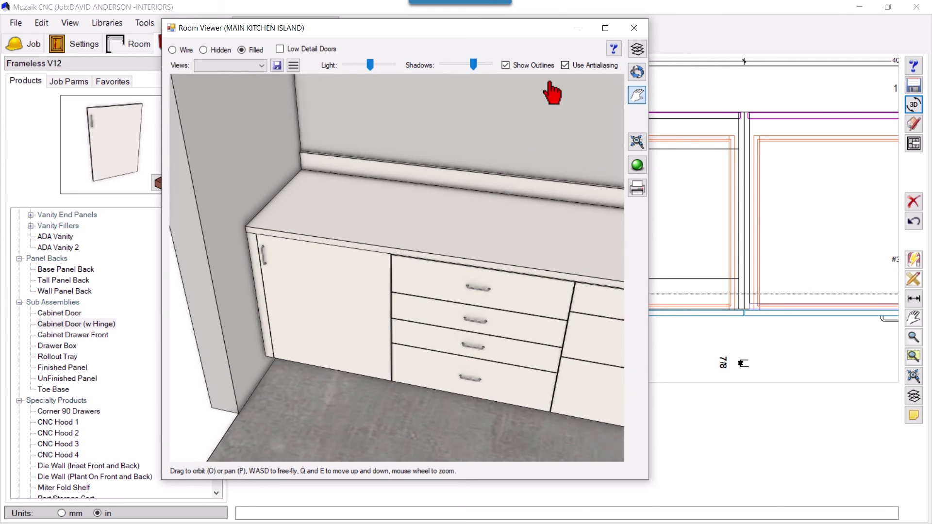
pyautogui.moveTo(551, 29); pyautogui.dragTo(616, 24)
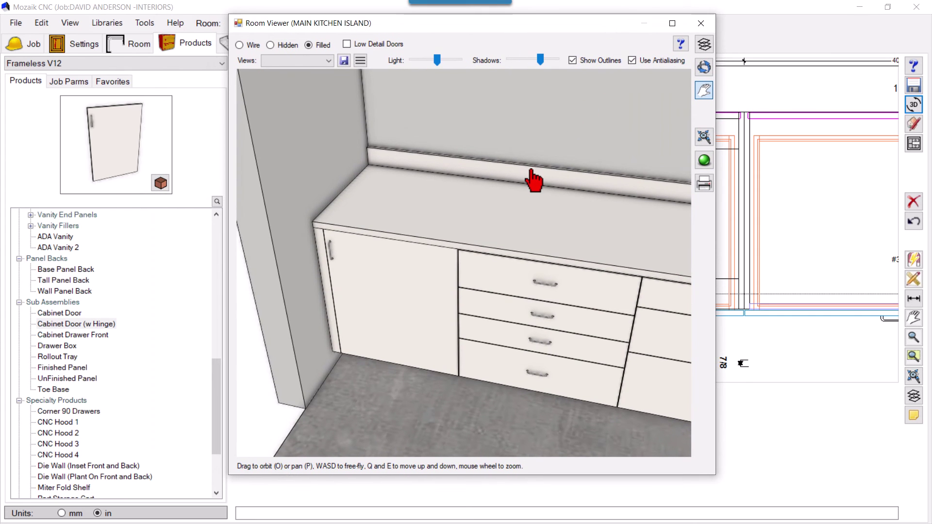
pyautogui.click(701, 23)
pyautogui.scroll(3, 510, 314)
pyautogui.scroll(3, 521, 307)
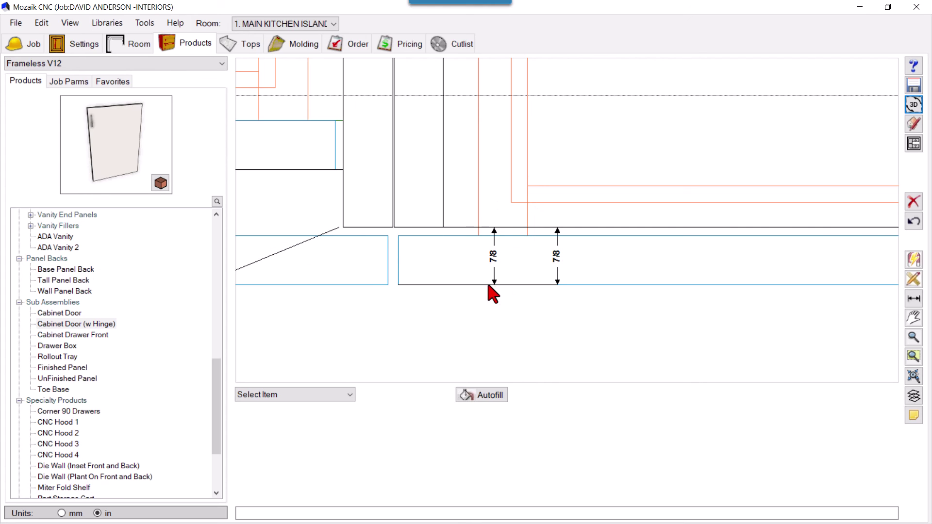
# - Reset snapping to Precision and add a 7/8 dimension from end panel corner to door front corner
pyautogui.click(915, 261)
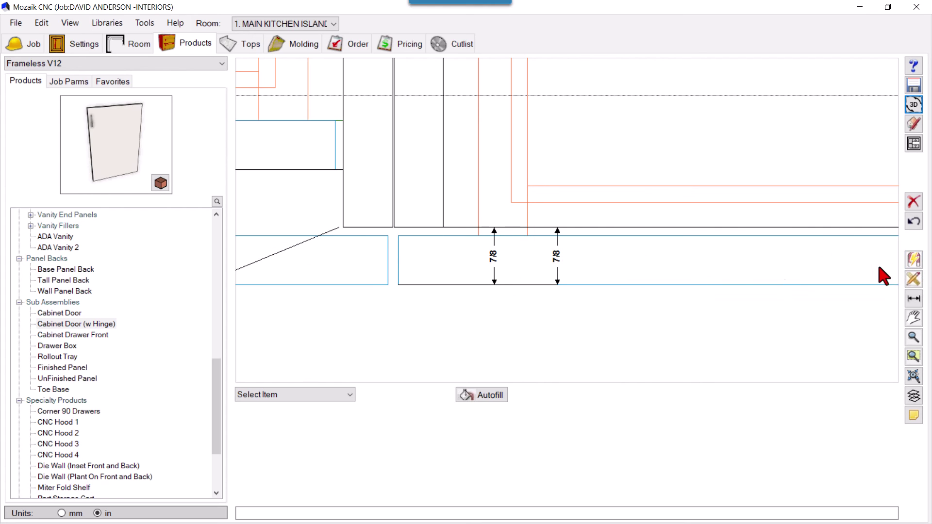
pyautogui.click(914, 261)
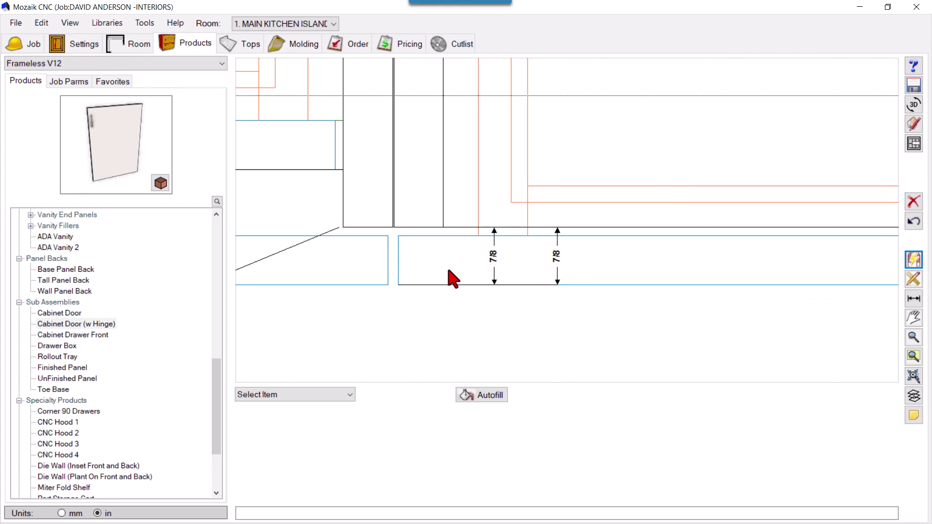
pyautogui.click(914, 299)
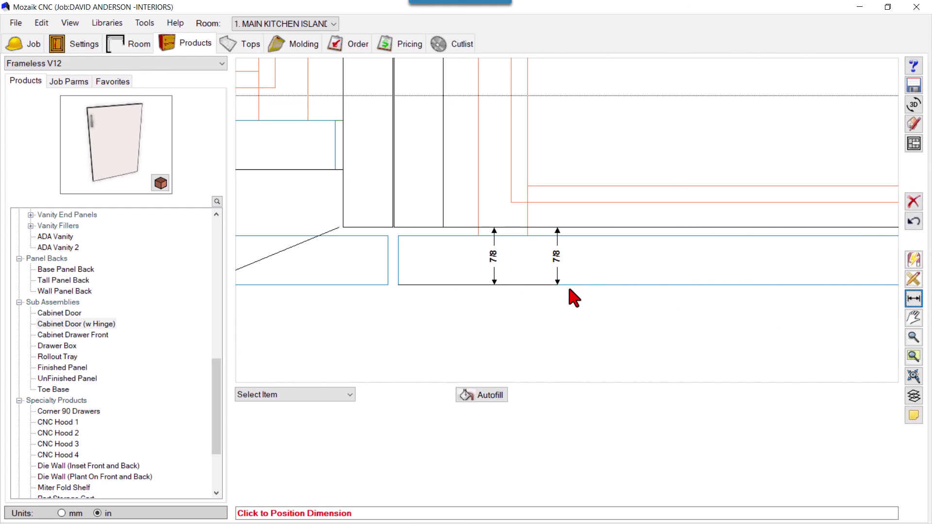
pyautogui.click(400, 285)
pyautogui.click(444, 228)
pyautogui.click(462, 262)
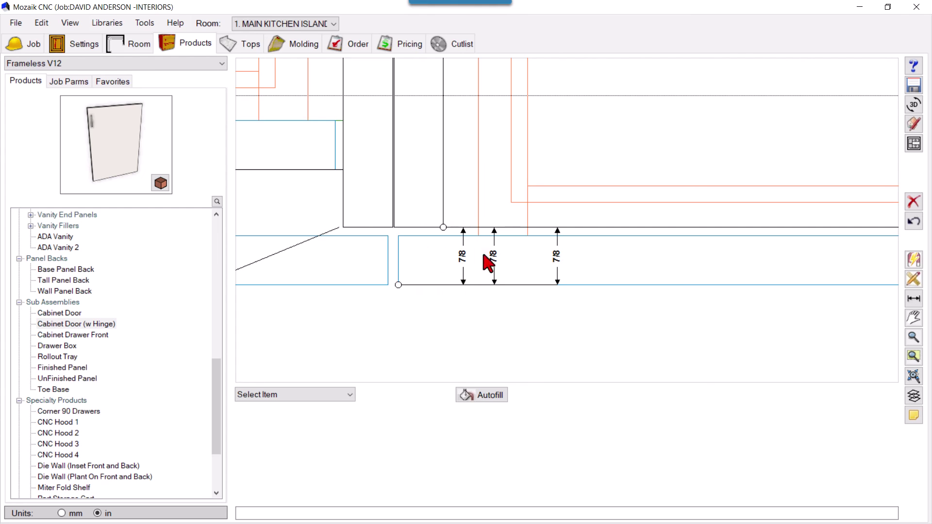
pyautogui.scroll(-3, 528, 295)
pyautogui.scroll(3, 536, 297)
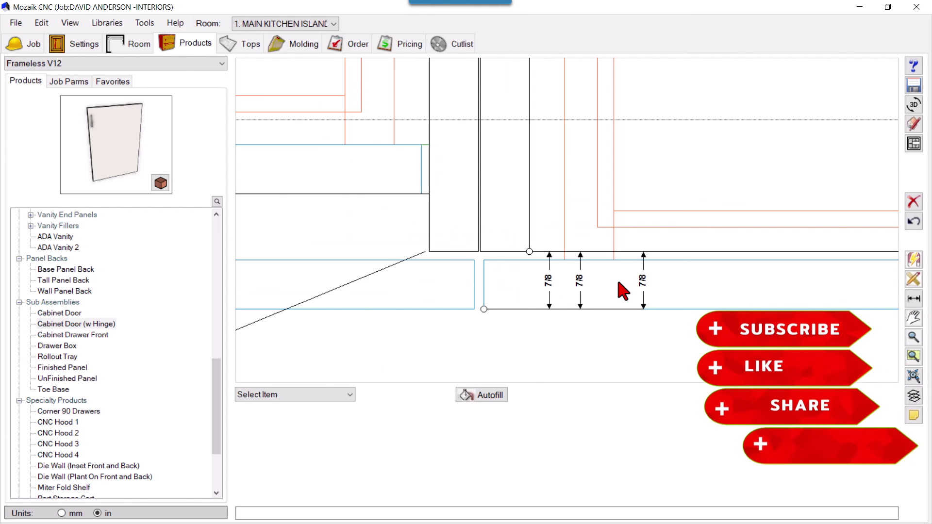
pyautogui.scroll(-3, 626, 290)
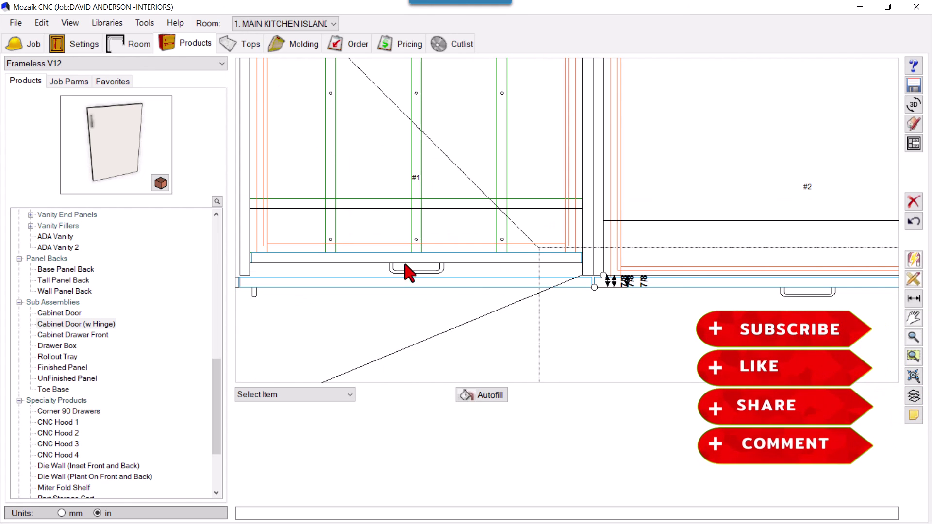
# - Pick Cabinet Door (w Hinge) under Sub Assemblies in the product tree
pyautogui.click(88, 324)
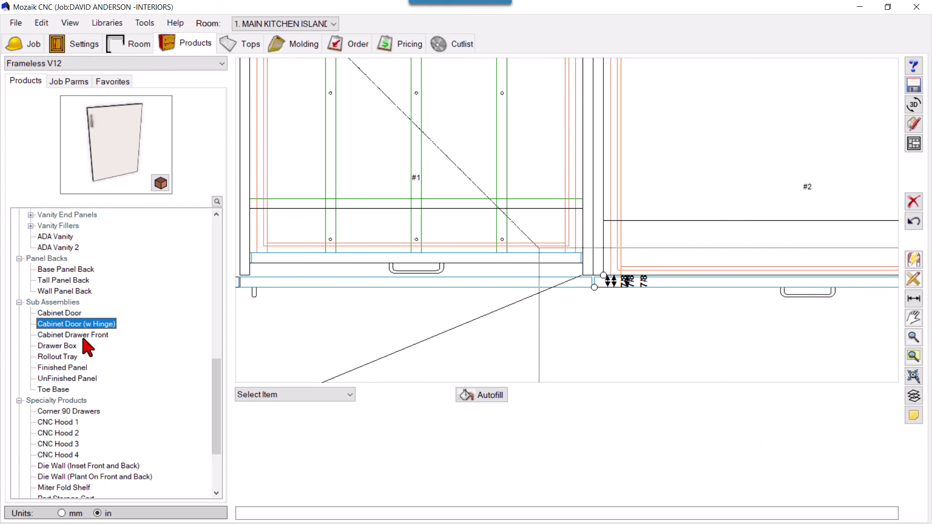
pyautogui.scroll(-2, 536, 273)
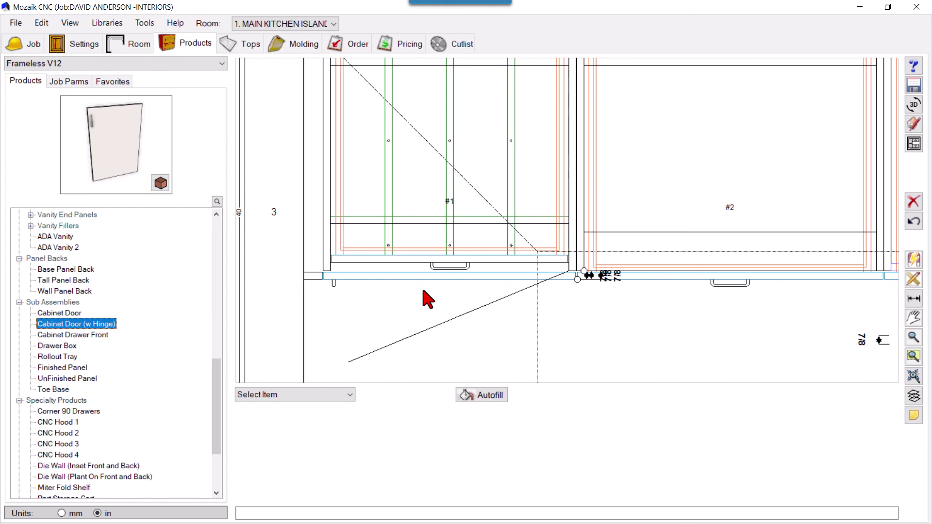